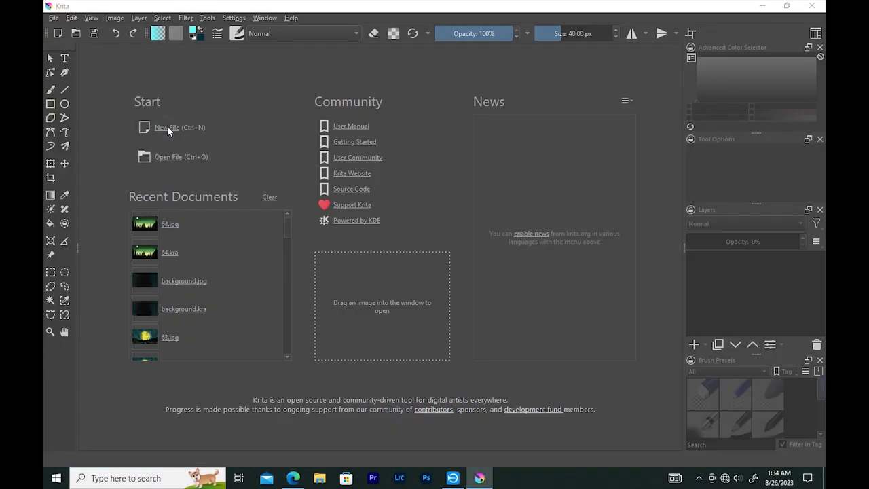
# Step: Create a blank 1360×768 canvas and select the Basic-4 Flow Opacity brush preset
pyautogui.click(166, 127)
pyautogui.click(523, 364)
pyautogui.click(237, 33)
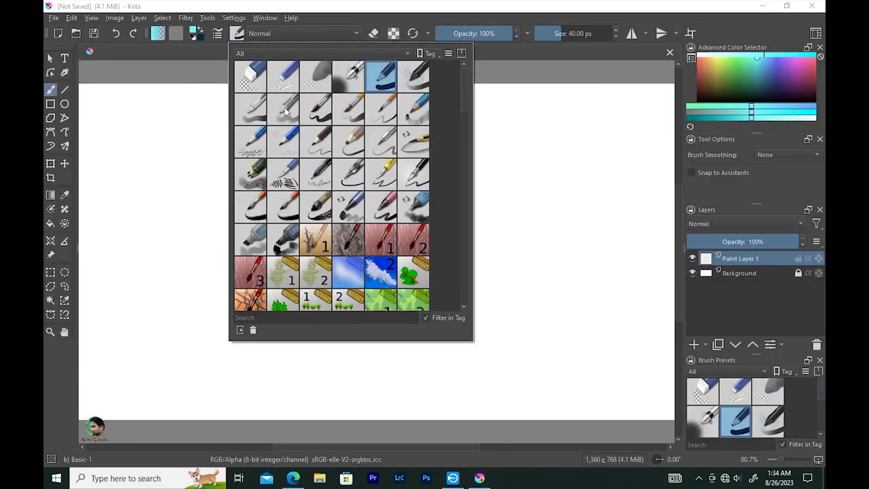
pyautogui.click(284, 108)
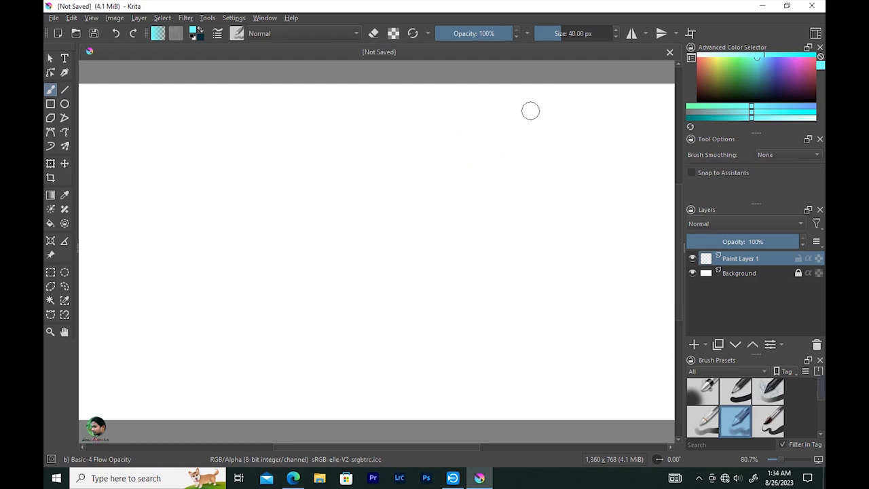
# Step: Fill the layer black and paint soft dark-blue strokes across the upper canvas
pyautogui.press('d')
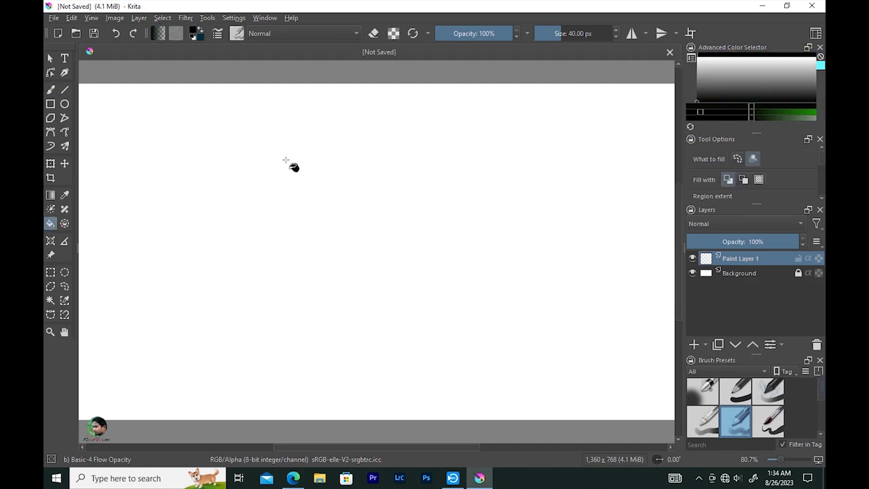
pyautogui.hotkey('shift', 'BackSpace')
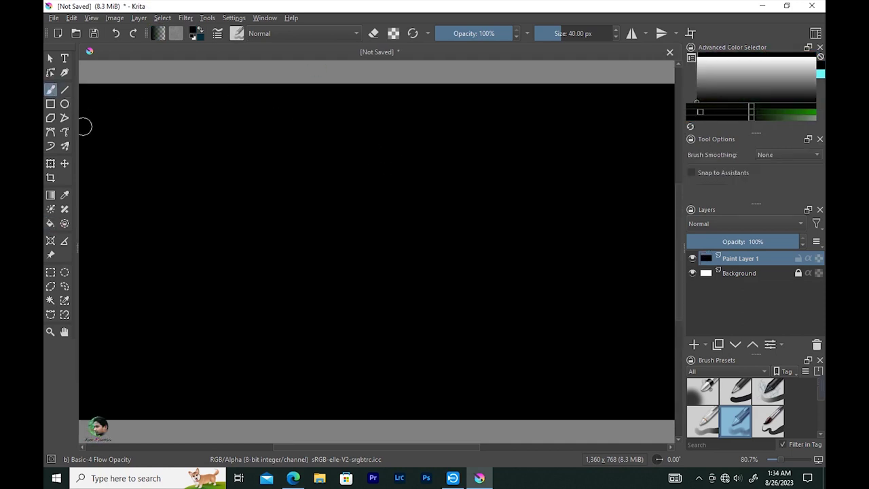
pyautogui.moveTo(747, 60); pyautogui.dragTo(774, 86)
pyautogui.moveTo(109, 133)
pyautogui.mouseDown()
pyautogui.moveTo(322, 136)
pyautogui.moveTo(91, 111)
pyautogui.moveTo(122, 178)
pyautogui.moveTo(131, 162)
pyautogui.mouseUp()
pyautogui.moveTo(530, 142)
pyautogui.mouseDown()
pyautogui.moveTo(572, 88)
pyautogui.moveTo(549, 158)
pyautogui.moveTo(343, 108)
pyautogui.mouseUp()
# Step: Paint faint magenta zigzag strokes across the upper sky
pyautogui.moveTo(795, 80); pyautogui.dragTo(796, 95)
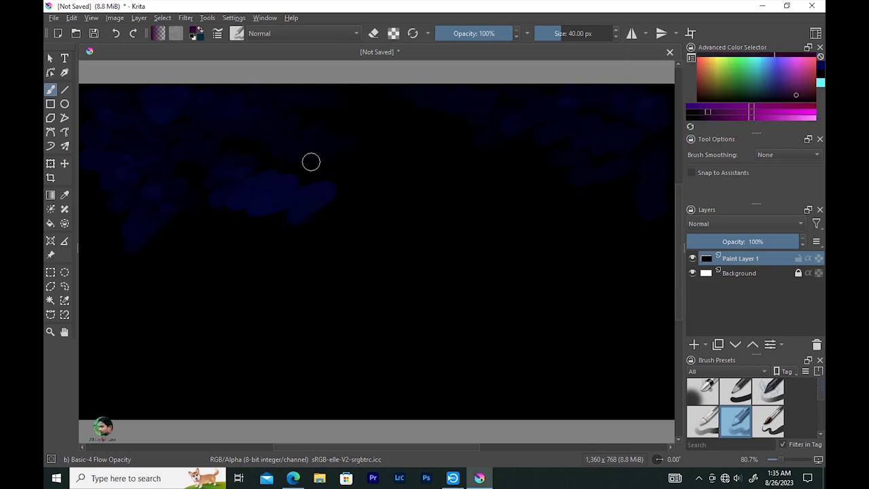
pyautogui.moveTo(86, 96); pyautogui.dragTo(117, 197)
pyautogui.moveTo(182, 167)
pyautogui.mouseDown()
pyautogui.moveTo(323, 108)
pyautogui.moveTo(603, 105)
pyautogui.mouseUp()
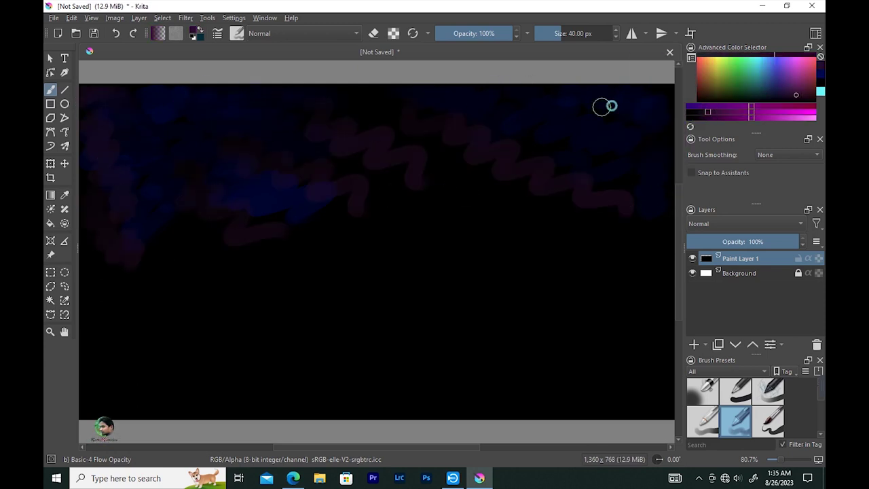
pyautogui.moveTo(510, 136)
pyautogui.mouseDown()
pyautogui.moveTo(359, 97)
pyautogui.moveTo(240, 109)
pyautogui.moveTo(97, 249)
pyautogui.moveTo(300, 224)
pyautogui.mouseUp()
pyautogui.press('F6')
pyautogui.moveTo(462, 97)
pyautogui.mouseDown()
pyautogui.moveTo(462, 242)
pyautogui.moveTo(453, 78)
pyautogui.mouseUp()
pyautogui.click(394, 53)
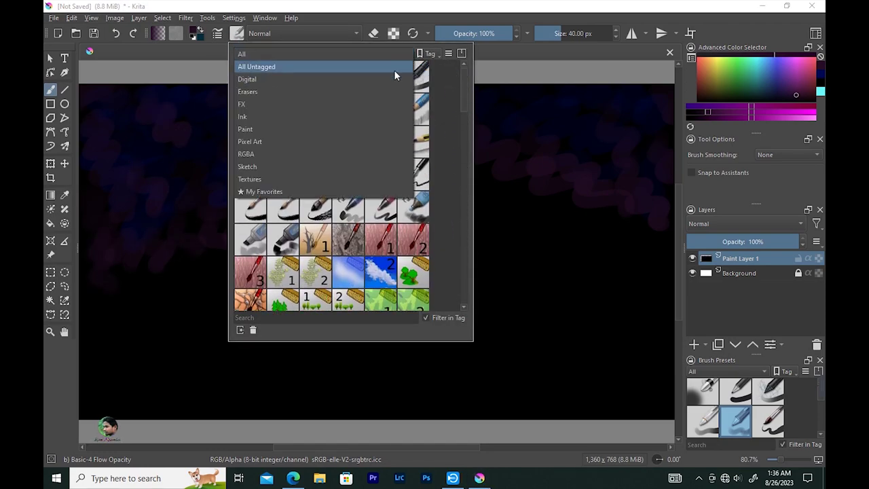
# Step: Select the Blender Knife Edge brush preset and enlarge it to 135 px
pyautogui.click(391, 79)
pyautogui.click(394, 53)
pyautogui.click(390, 32)
pyautogui.moveTo(464, 81); pyautogui.dragTo(464, 218)
pyautogui.click(283, 197)
pyautogui.click(237, 33)
pyautogui.scroll(-2, 462, 218)
pyautogui.scroll(-2, 461, 231)
pyautogui.scroll(-3, 460, 227)
pyautogui.click(413, 224)
pyautogui.click(217, 34)
pyautogui.press('Escape')
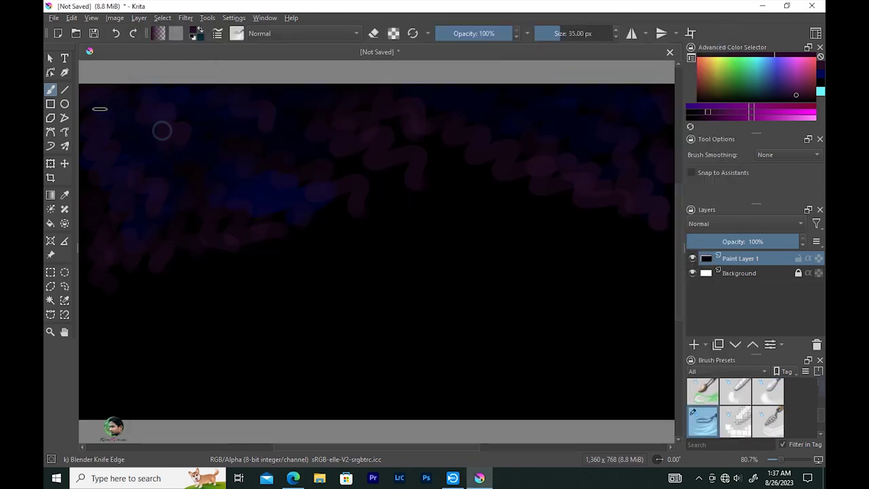
pyautogui.moveTo(128, 102); pyautogui.dragTo(197, 102)
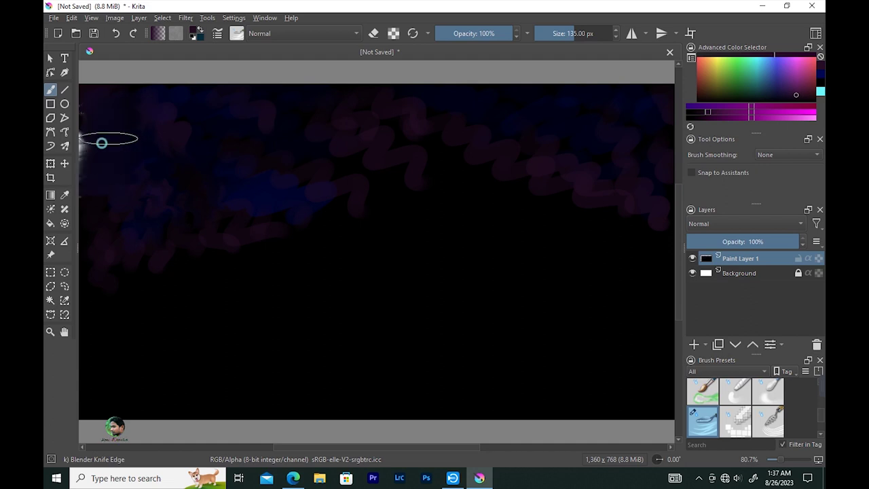
# Step: Smear the blue and magenta sky strokes downward into faint vertical streaks
pyautogui.press('-')
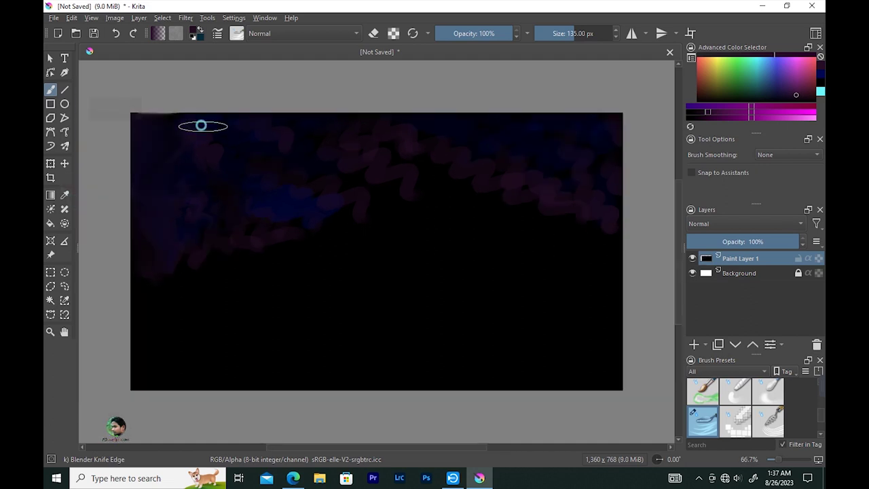
pyautogui.moveTo(172, 204)
pyautogui.mouseDown()
pyautogui.moveTo(426, 140)
pyautogui.moveTo(530, 169)
pyautogui.moveTo(466, 192)
pyautogui.moveTo(546, 180)
pyautogui.mouseUp()
pyautogui.moveTo(530, 212)
pyautogui.mouseDown()
pyautogui.moveTo(510, 197)
pyautogui.moveTo(597, 227)
pyautogui.moveTo(580, 152)
pyautogui.mouseUp()
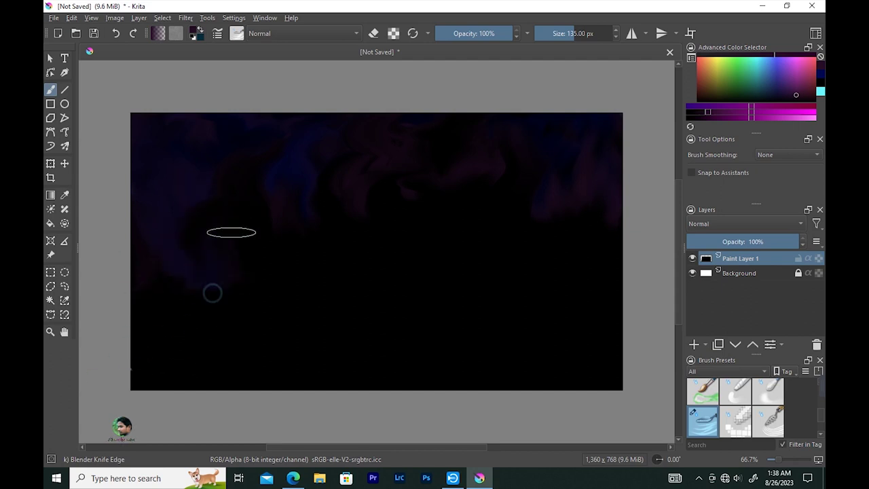
pyautogui.moveTo(216, 198); pyautogui.dragTo(202, 206)
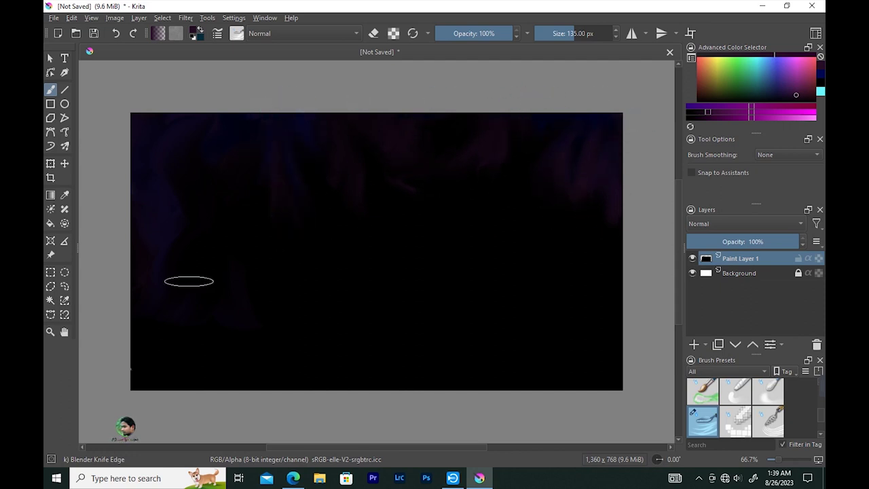
pyautogui.moveTo(183, 160); pyautogui.dragTo(199, 281)
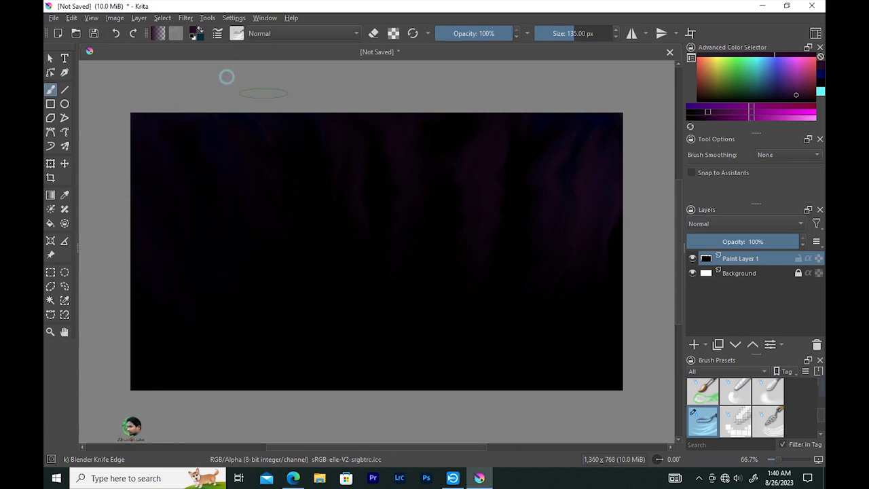
pyautogui.moveTo(374, 197); pyautogui.dragTo(334, 243)
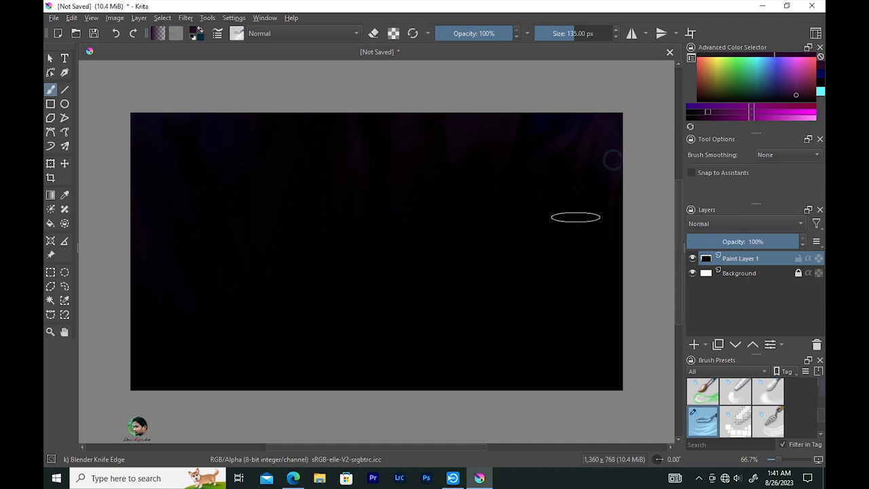
pyautogui.click(237, 33)
# Step: Draw a blue-filled circle at the canvas centre on a new Paint Layer 2
pyautogui.scroll(-5, 339, 190)
pyautogui.click(262, 68)
pyautogui.click(65, 103)
pyautogui.click(777, 82)
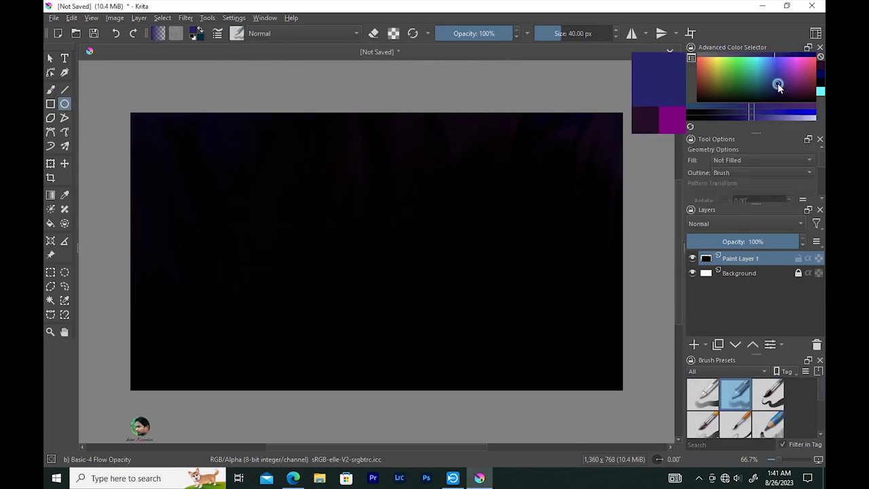
pyautogui.moveTo(290, 159); pyautogui.dragTo(437, 301)
pyautogui.hotkey('ctrl', 'z')
pyautogui.press('Insert')
pyautogui.moveTo(306, 159)
pyautogui.mouseDown()
pyautogui.moveTo(409, 244)
pyautogui.moveTo(459, 305)
pyautogui.mouseUp()
pyautogui.press('f')
pyautogui.click(359, 237)
# Step: Switch to the Basic-1 brush and recolour the circle bright blue, then dark navy
pyautogui.press('b')
pyautogui.click(237, 34)
pyautogui.click(285, 102)
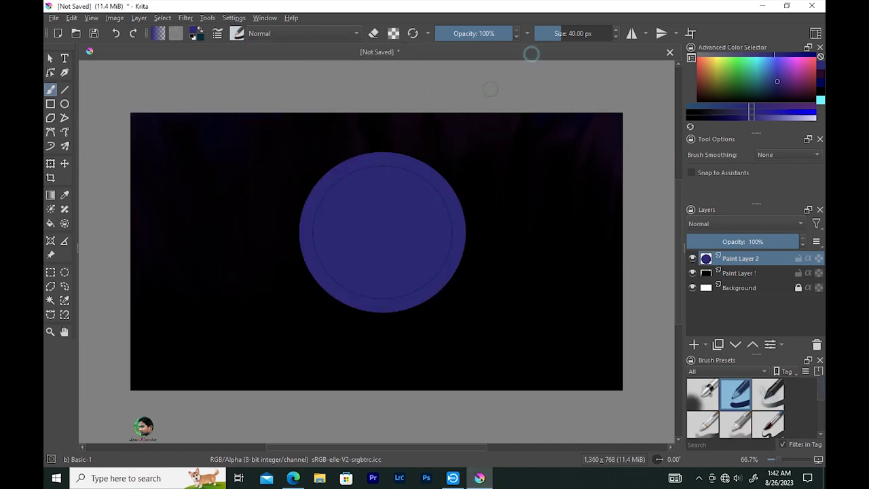
pyautogui.click(798, 117)
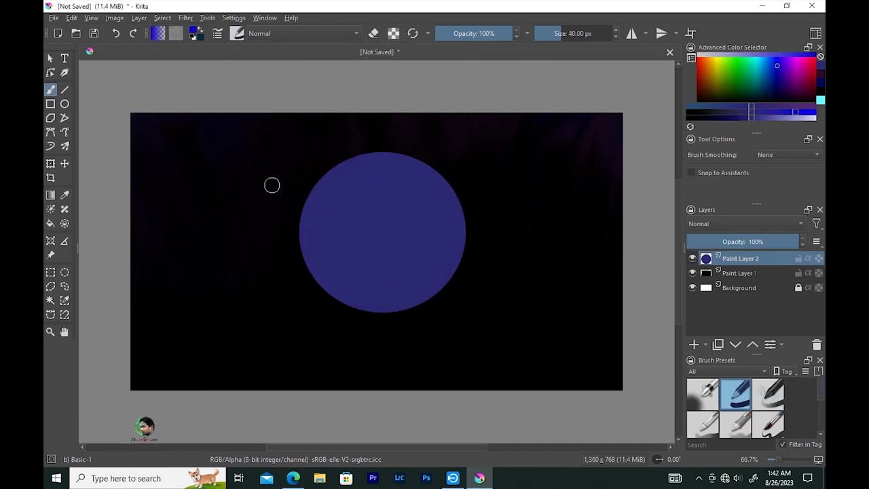
pyautogui.hotkey('shift', 'BackSpace')
pyautogui.click(217, 34)
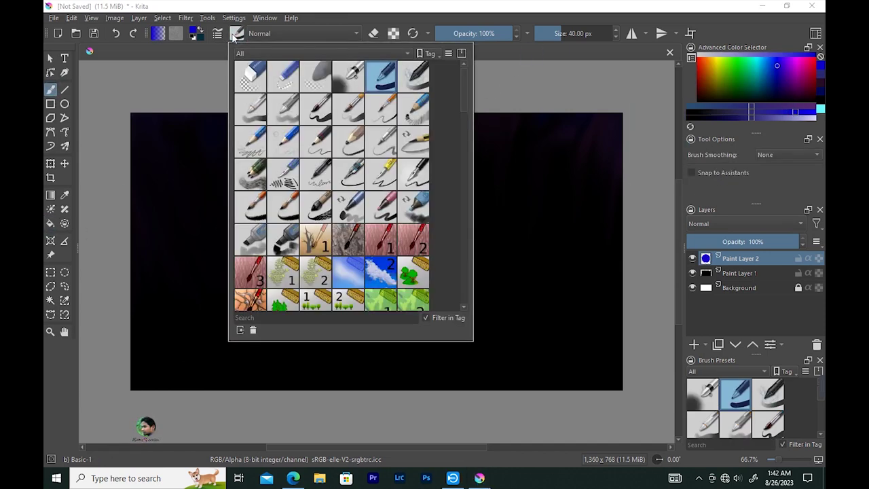
pyautogui.click(249, 33)
pyautogui.press('[')
pyautogui.press('[')
pyautogui.press('[')
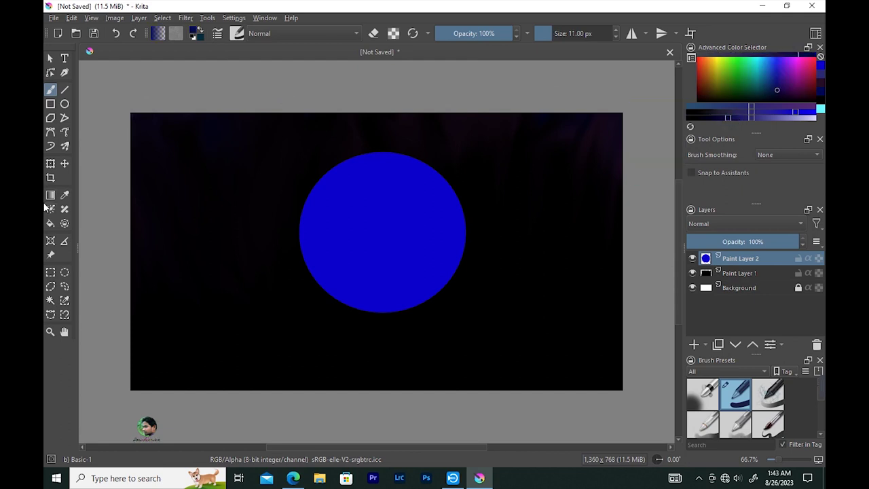
pyautogui.click(50, 222)
pyautogui.hotkey('shift', 'BackSpace')
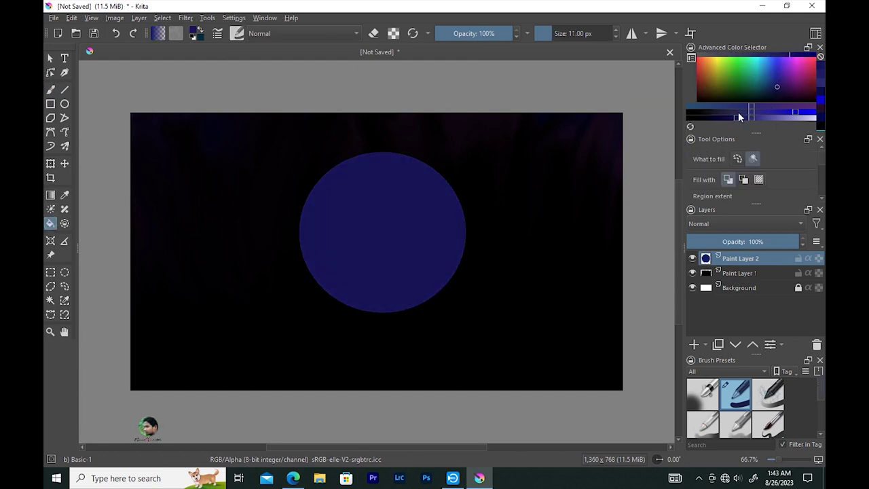
# Step: Pick gold, shrink the brush to 6 px, and paint Africa on the globe
pyautogui.press('b')
pyautogui.press('[')
pyautogui.moveTo(712, 107)
pyautogui.mouseDown()
pyautogui.moveTo(695, 109)
pyautogui.moveTo(711, 78)
pyautogui.mouseUp()
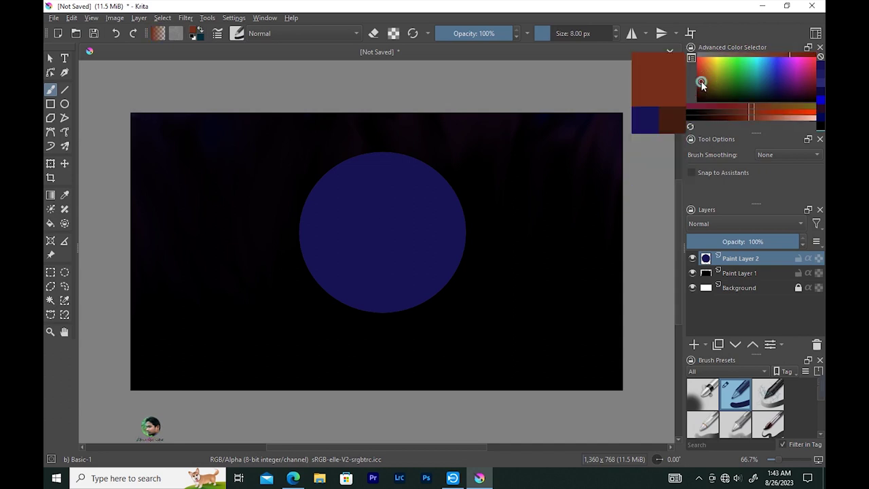
pyautogui.press('[')
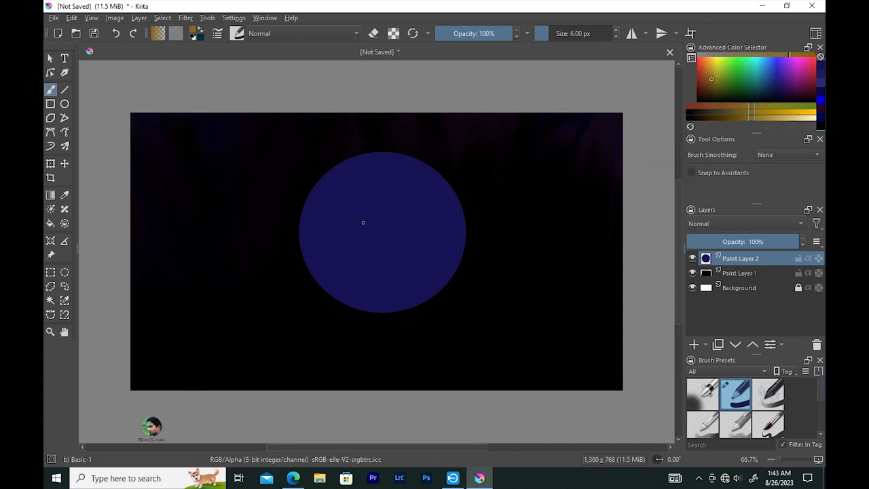
pyautogui.moveTo(357, 228); pyautogui.dragTo(372, 266)
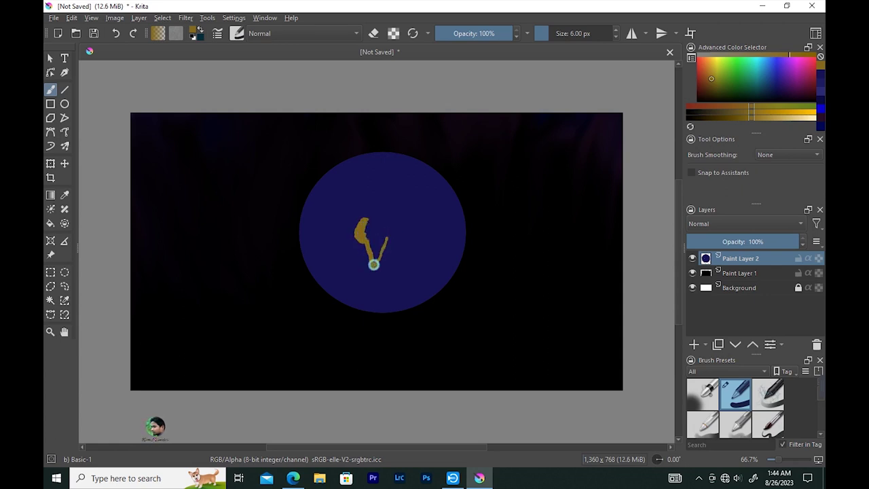
pyautogui.moveTo(374, 259); pyautogui.dragTo(370, 242)
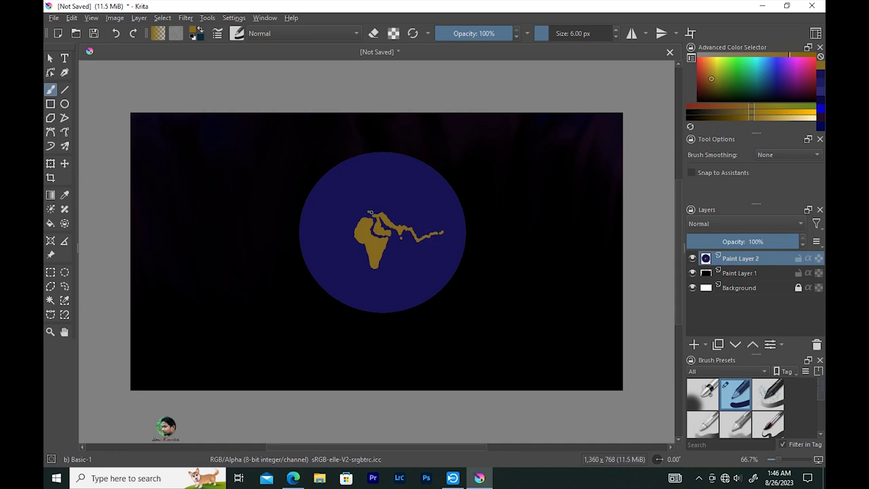
# Step: Outline Eurasia, a small island, and coastlines along the globe's left, top and bottom edges
pyautogui.moveTo(352, 216)
pyautogui.mouseDown()
pyautogui.moveTo(369, 193)
pyautogui.moveTo(451, 191)
pyautogui.mouseUp()
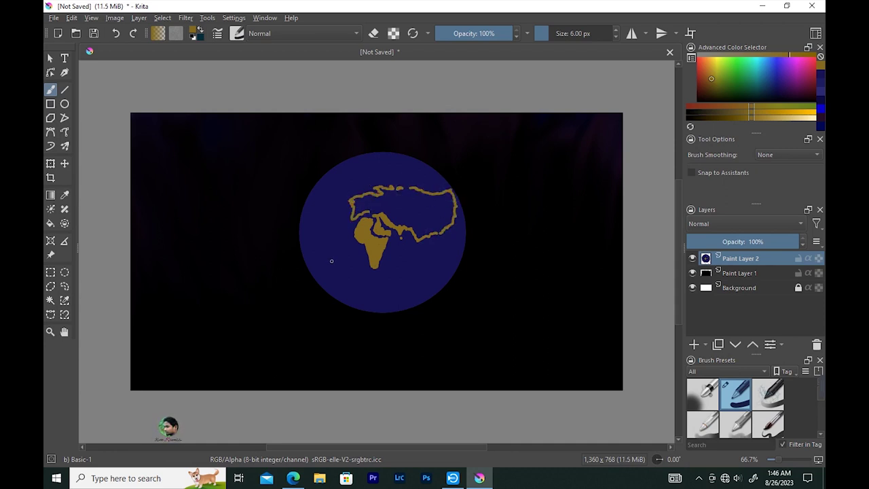
pyautogui.moveTo(346, 271); pyautogui.dragTo(332, 275)
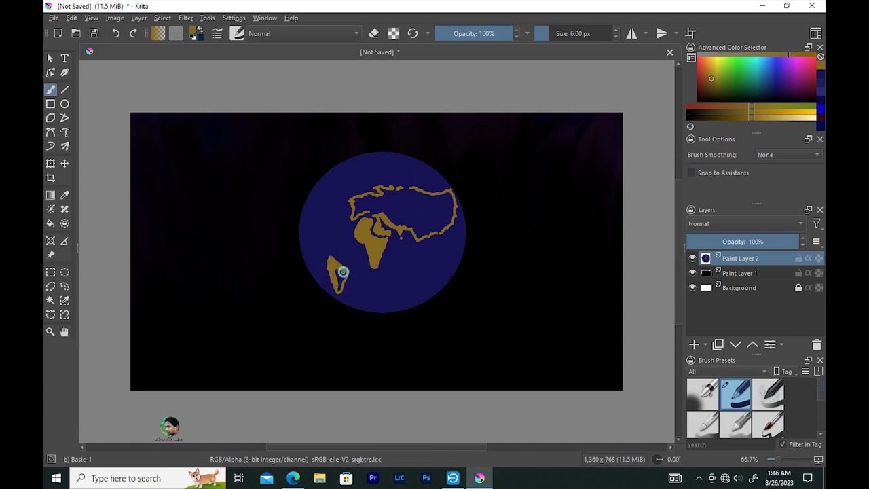
pyautogui.moveTo(321, 221); pyautogui.dragTo(325, 195)
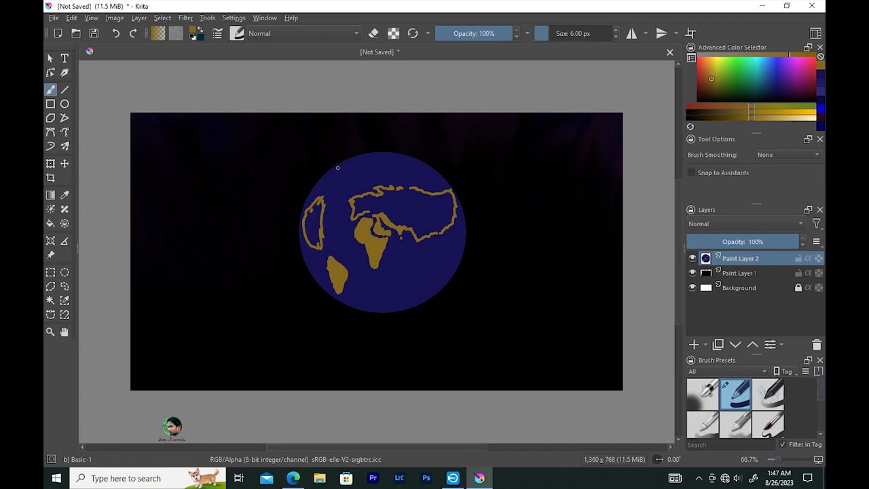
pyautogui.moveTo(332, 179); pyautogui.dragTo(406, 159)
pyautogui.moveTo(358, 309); pyautogui.dragTo(389, 305)
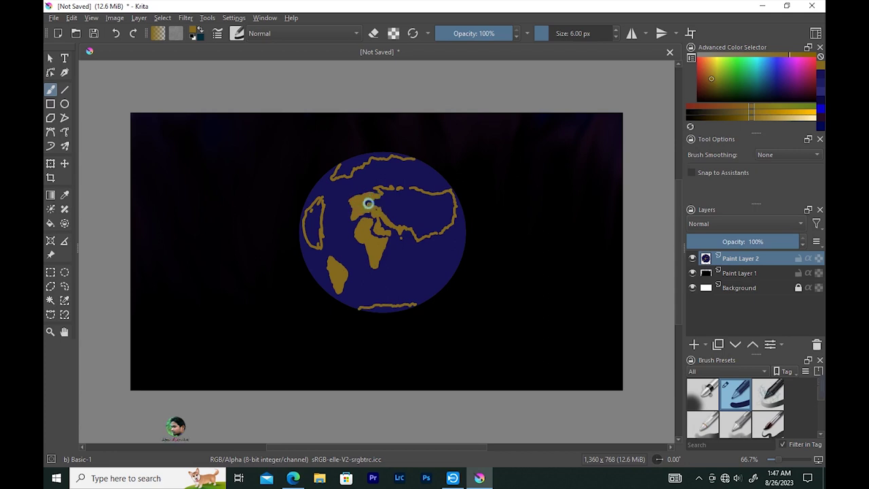
pyautogui.press(']')
pyautogui.press(']')
pyautogui.press(']')
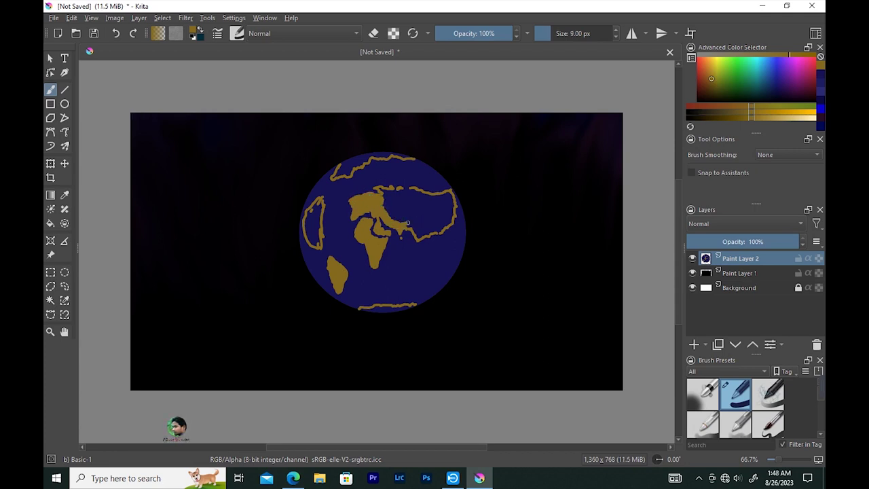
# Step: Fill Asia with gold and add light gold highlights over Europe and northern and central Asia
pyautogui.moveTo(422, 234)
pyautogui.mouseDown()
pyautogui.moveTo(450, 190)
pyautogui.moveTo(390, 198)
pyautogui.moveTo(439, 205)
pyautogui.moveTo(439, 227)
pyautogui.moveTo(410, 205)
pyautogui.moveTo(429, 227)
pyautogui.moveTo(410, 211)
pyautogui.moveTo(425, 212)
pyautogui.mouseUp()
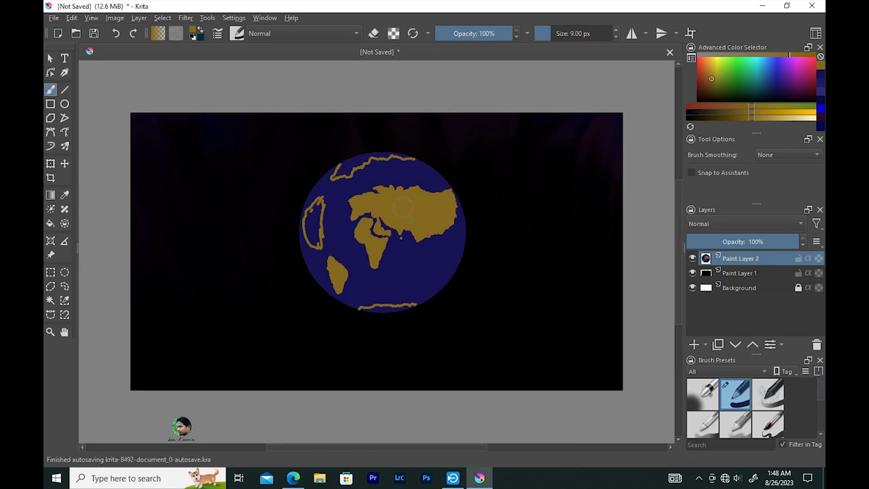
pyautogui.click(767, 117)
pyautogui.moveTo(374, 198); pyautogui.dragTo(355, 200)
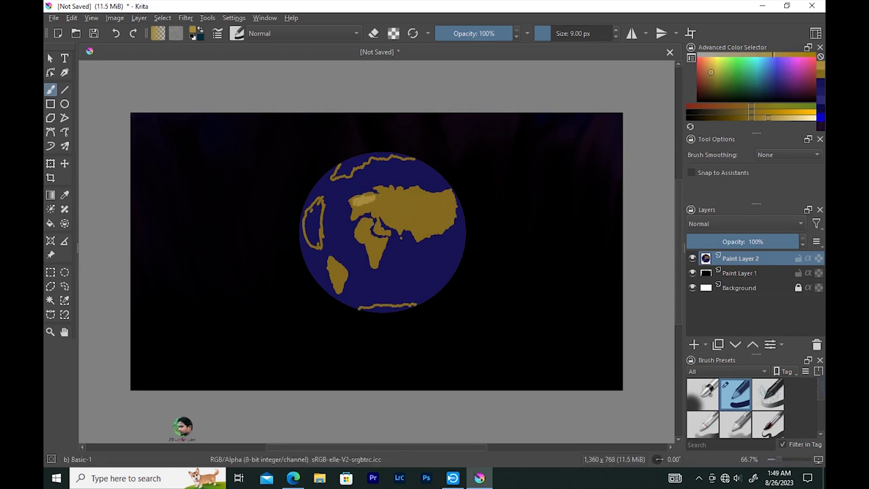
pyautogui.moveTo(450, 195)
pyautogui.mouseDown()
pyautogui.moveTo(425, 194)
pyautogui.moveTo(448, 200)
pyautogui.mouseUp()
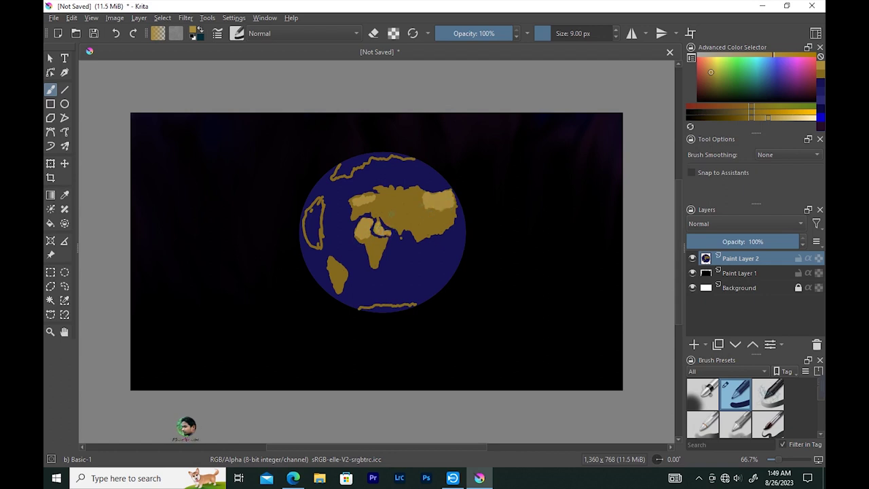
pyautogui.moveTo(434, 207); pyautogui.dragTo(417, 218)
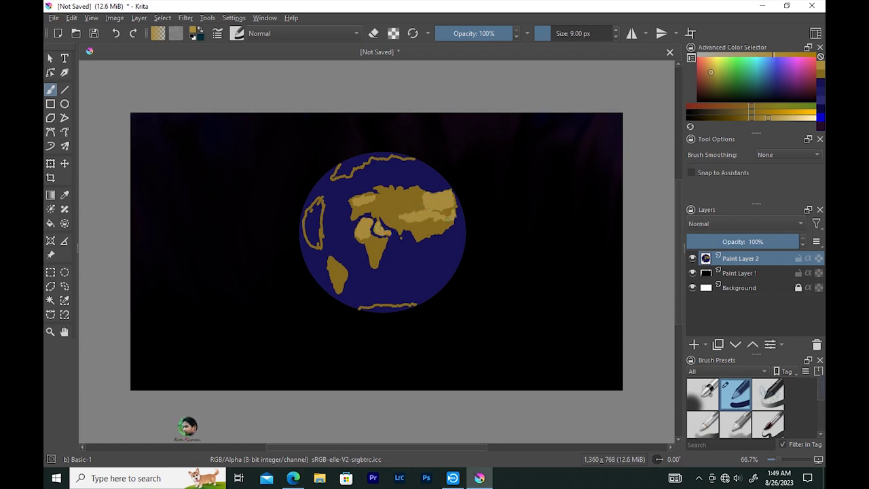
pyautogui.click(731, 84)
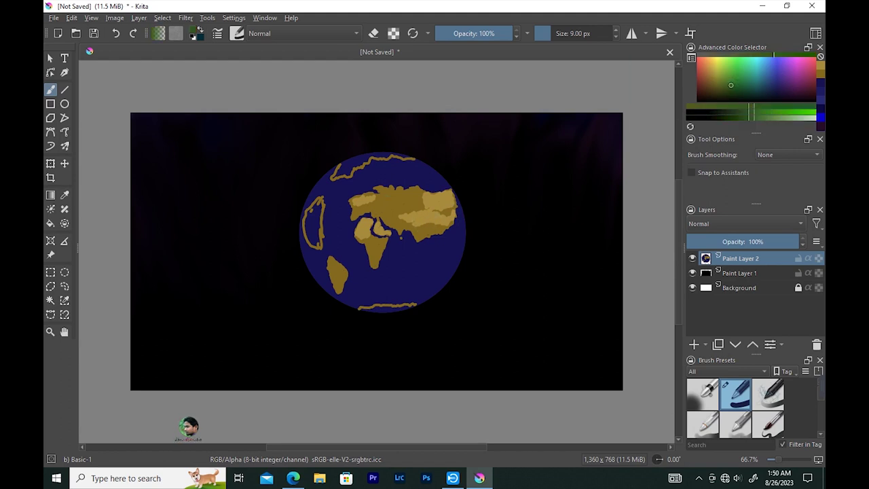
# Step: Paint green vegetation over Europe and tan onto the western landmass
pyautogui.click(763, 115)
pyautogui.moveTo(378, 198)
pyautogui.mouseDown()
pyautogui.moveTo(353, 204)
pyautogui.moveTo(374, 203)
pyautogui.mouseUp()
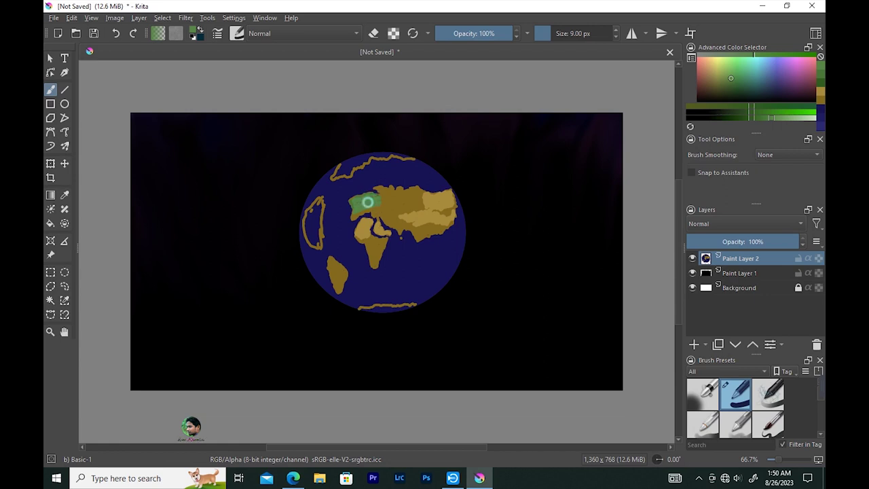
pyautogui.moveTo(392, 188); pyautogui.dragTo(383, 207)
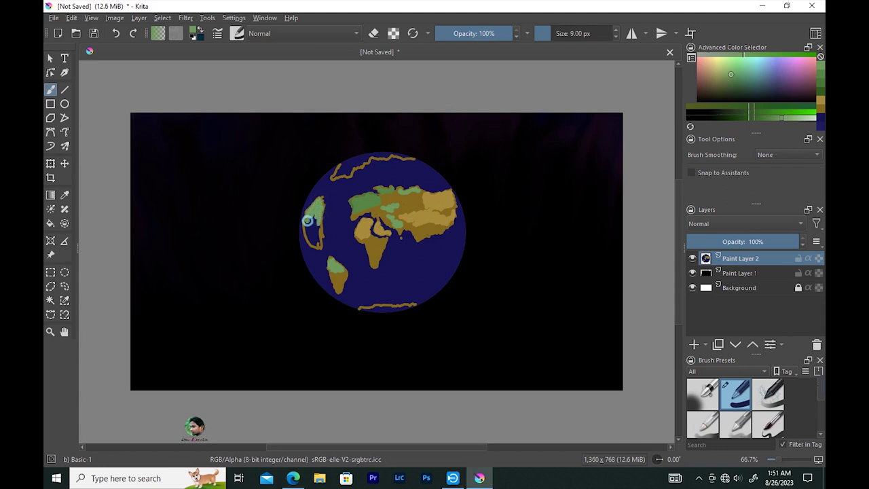
pyautogui.keyDown('ctrl'); pyautogui.click(322, 216); pyautogui.keyUp('ctrl')
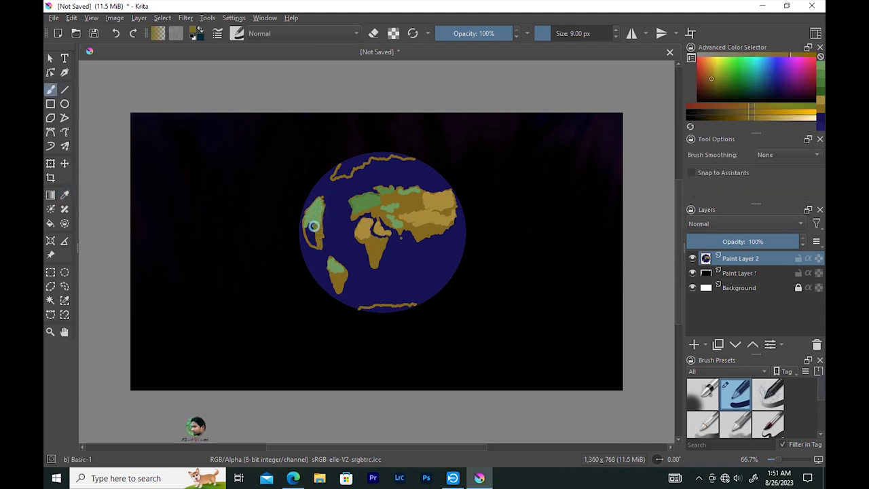
pyautogui.moveTo(319, 226); pyautogui.dragTo(314, 238)
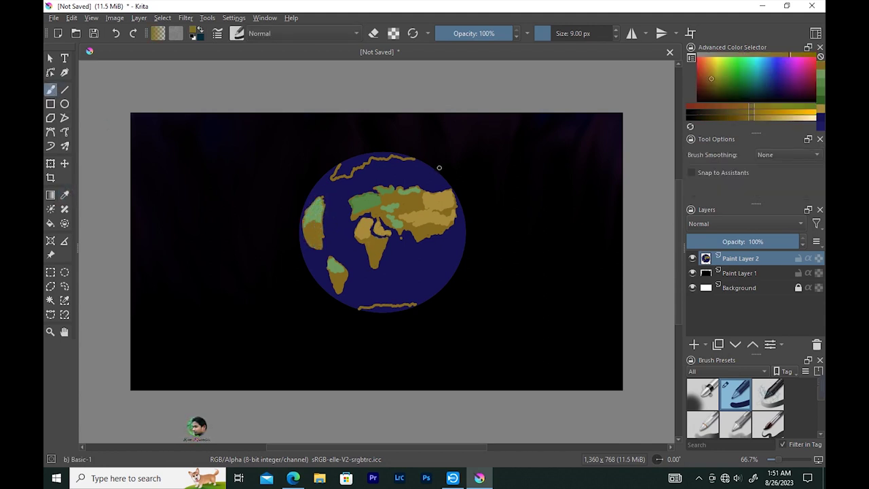
# Step: Paint pale near-white polar ice caps and lower the brush opacity to 10%
pyautogui.keyDown('ctrl'); pyautogui.click(324, 204); pyautogui.keyUp('ctrl')
pyautogui.press('l')
pyautogui.press('l')
pyautogui.moveTo(340, 169)
pyautogui.mouseDown()
pyautogui.moveTo(347, 162)
pyautogui.moveTo(342, 165)
pyautogui.mouseUp()
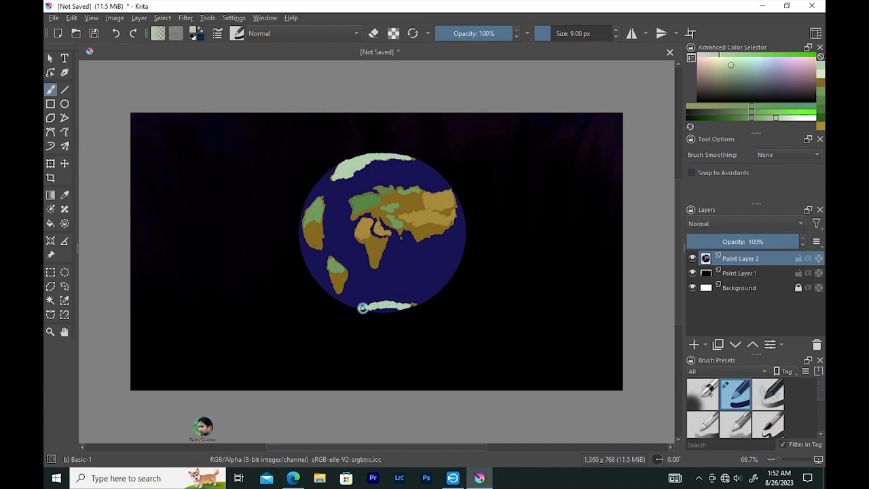
pyautogui.press('e')
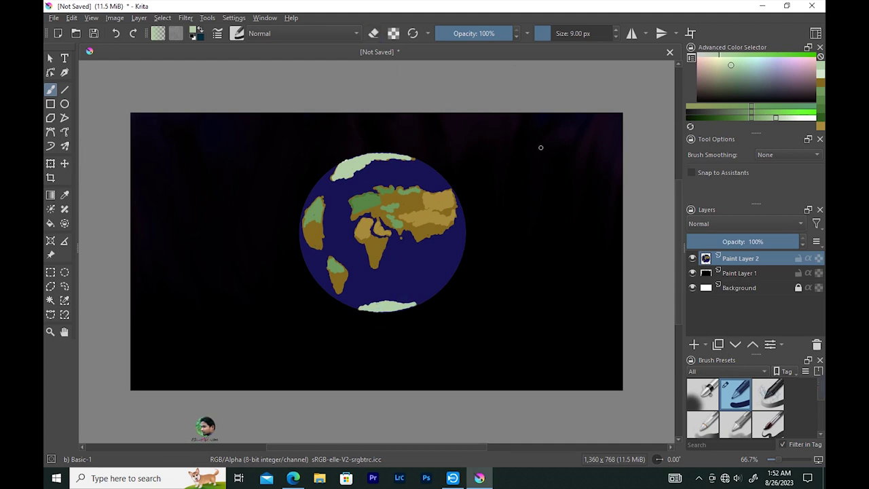
pyautogui.moveTo(505, 33); pyautogui.dragTo(443, 32)
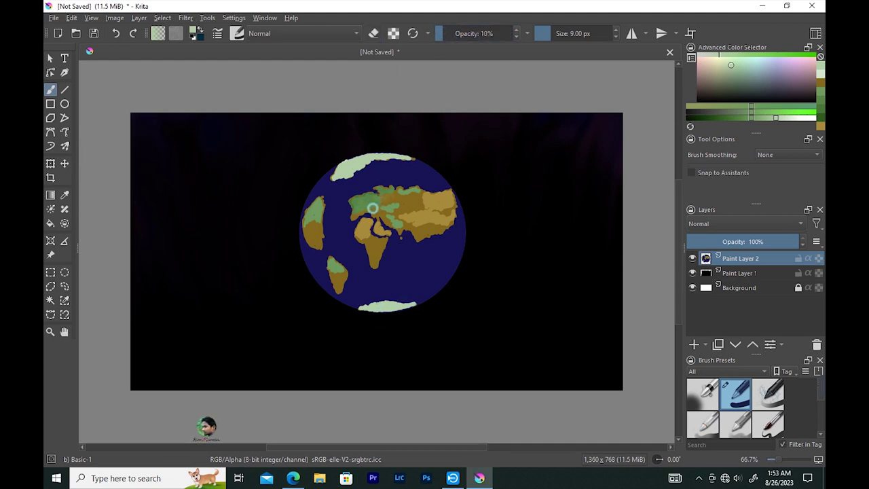
# Step: At 79% opacity, paint sampled yellow-brown and brown texture over Europe and Asia
pyautogui.moveTo(429, 213); pyautogui.dragTo(424, 219)
pyautogui.keyDown('ctrl'); pyautogui.click(423, 221); pyautogui.keyUp('ctrl')
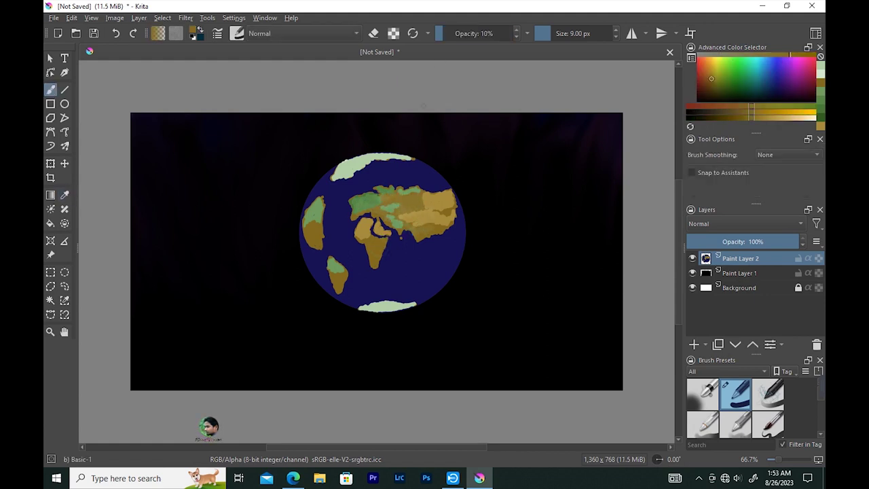
pyautogui.click(497, 34)
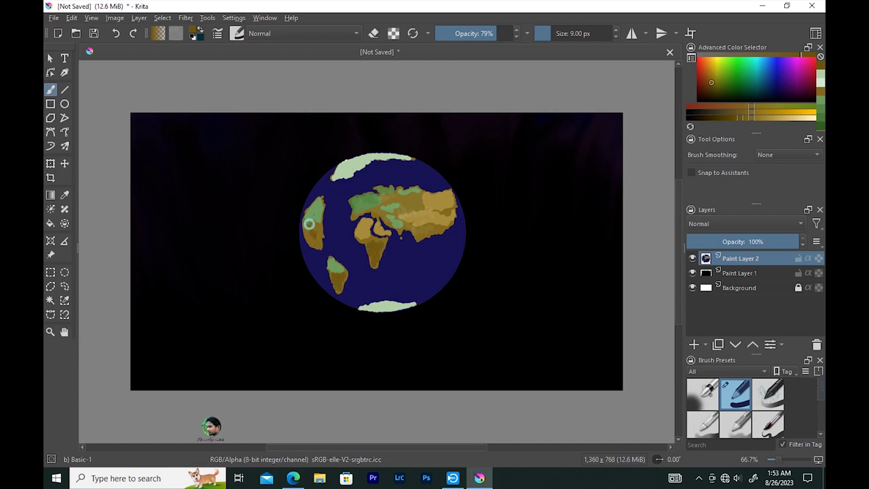
pyautogui.moveTo(362, 208)
pyautogui.mouseDown()
pyautogui.moveTo(434, 227)
pyautogui.moveTo(387, 218)
pyautogui.moveTo(404, 228)
pyautogui.moveTo(428, 194)
pyautogui.moveTo(388, 197)
pyautogui.moveTo(431, 209)
pyautogui.moveTo(399, 214)
pyautogui.mouseUp()
pyautogui.press('p')
pyautogui.click(421, 197)
pyautogui.press('b')
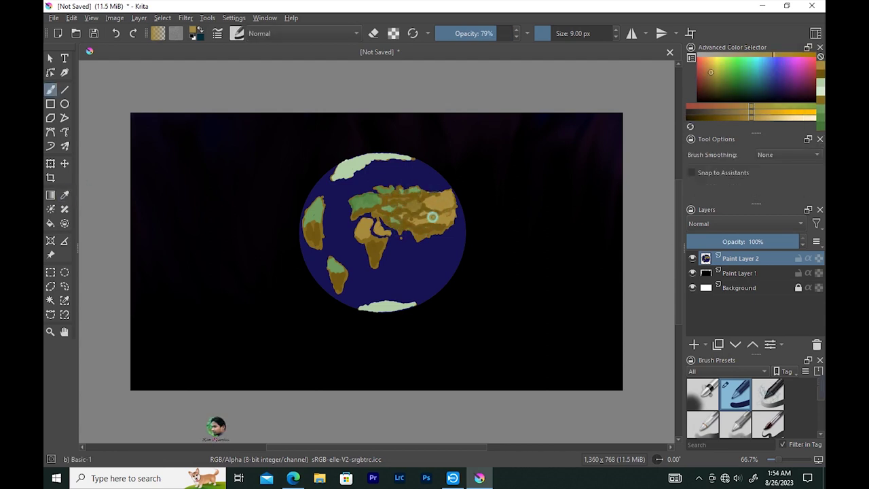
pyautogui.moveTo(379, 203); pyautogui.dragTo(414, 229)
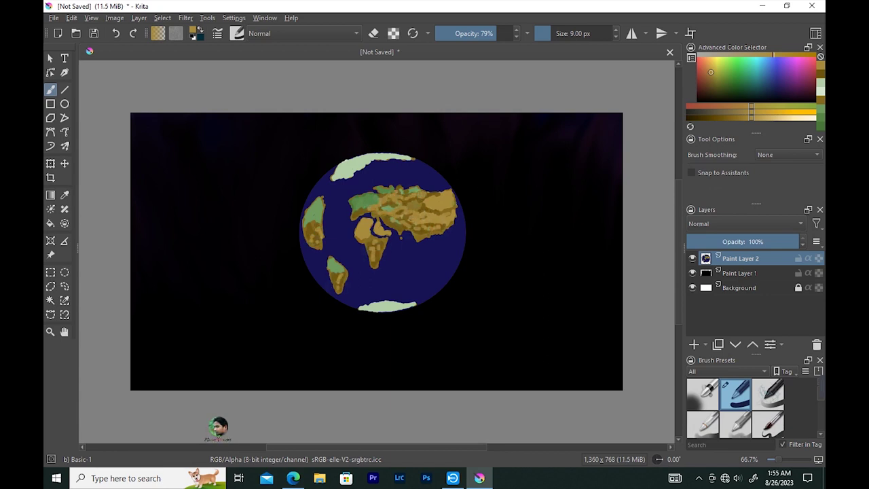
# Step: Dot small brown islands and green land along the globe's right coast
pyautogui.press('[')
pyautogui.moveTo(445, 243); pyautogui.dragTo(455, 254)
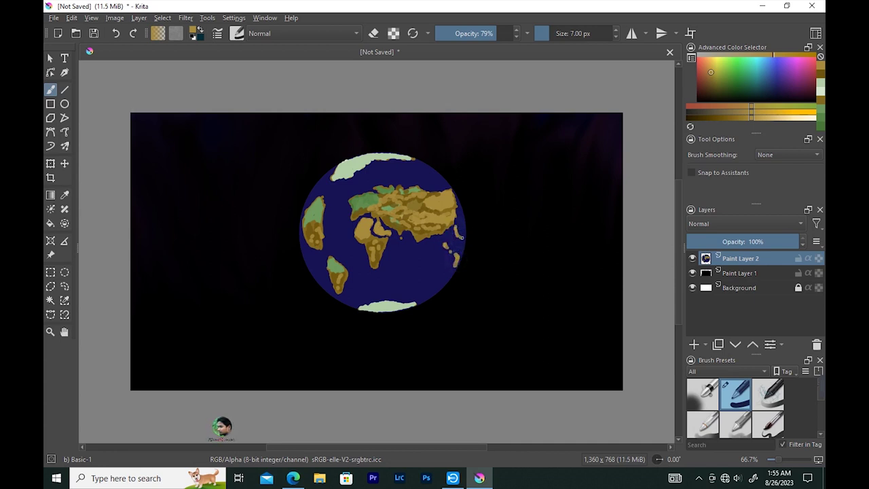
pyautogui.moveTo(459, 212); pyautogui.dragTo(458, 231)
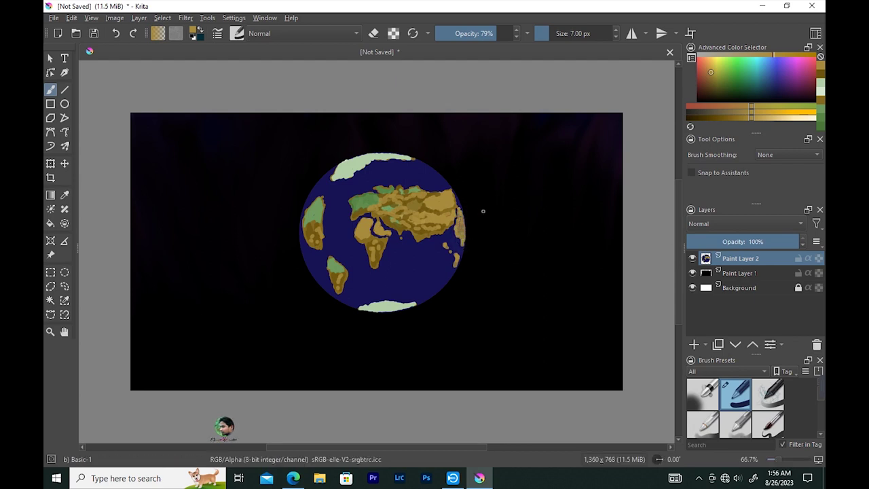
pyautogui.keyDown('ctrl'); pyautogui.click(360, 197); pyautogui.keyUp('ctrl')
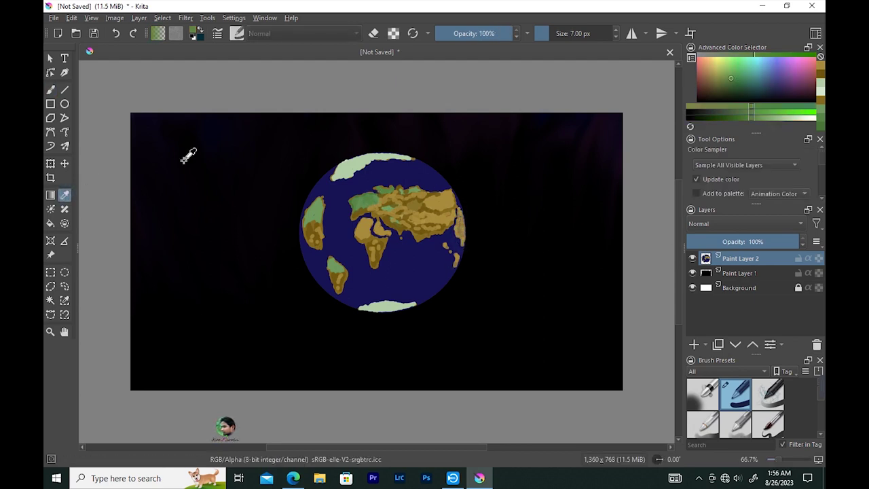
pyautogui.moveTo(461, 216); pyautogui.dragTo(461, 232)
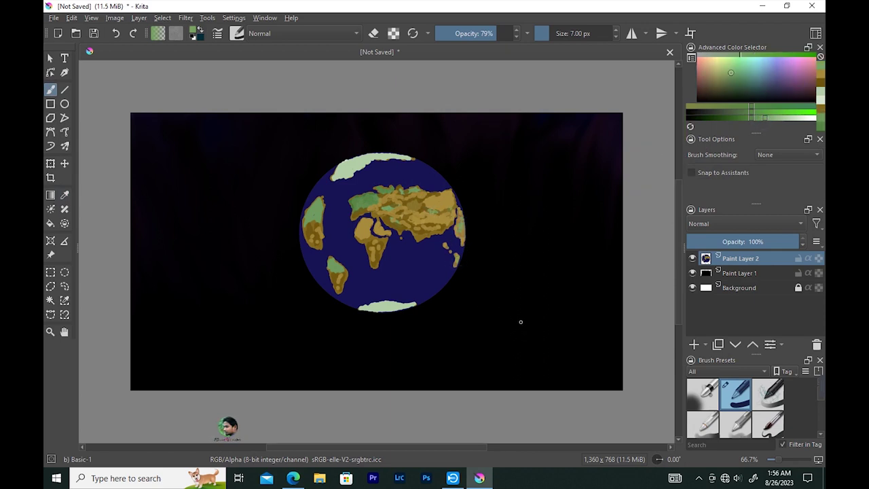
pyautogui.keyDown('ctrl'); pyautogui.click(271, 227); pyautogui.keyUp('ctrl')
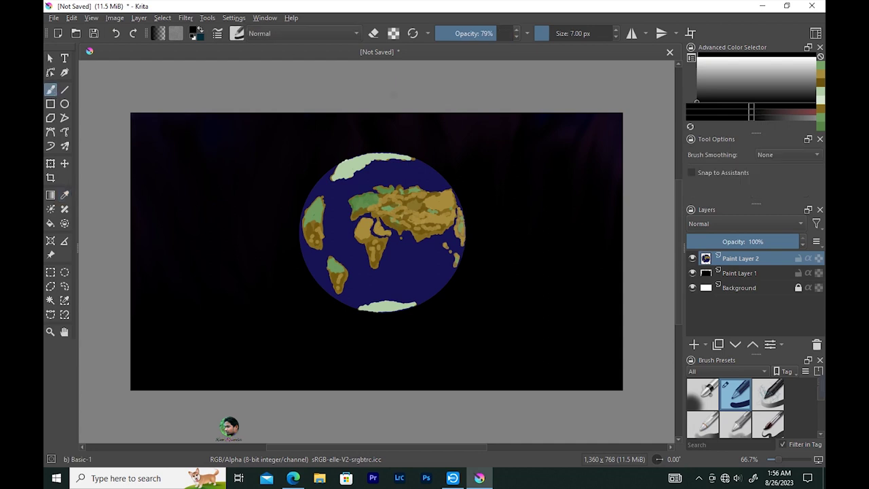
pyautogui.click(237, 33)
pyautogui.click(283, 110)
# Step: Paint black over the globe's bottom edge, covering the southern ice cap
pyautogui.moveTo(344, 306)
pyautogui.mouseDown()
pyautogui.moveTo(337, 286)
pyautogui.moveTo(452, 289)
pyautogui.moveTo(414, 299)
pyautogui.moveTo(339, 297)
pyautogui.moveTo(325, 287)
pyautogui.moveTo(452, 277)
pyautogui.moveTo(323, 283)
pyautogui.mouseUp()
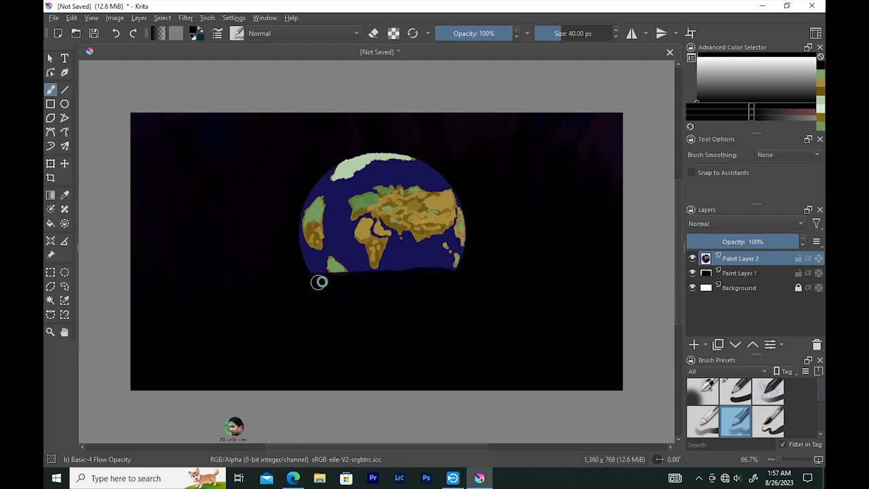
pyautogui.moveTo(451, 285)
pyautogui.mouseDown()
pyautogui.moveTo(446, 260)
pyautogui.moveTo(333, 266)
pyautogui.mouseUp()
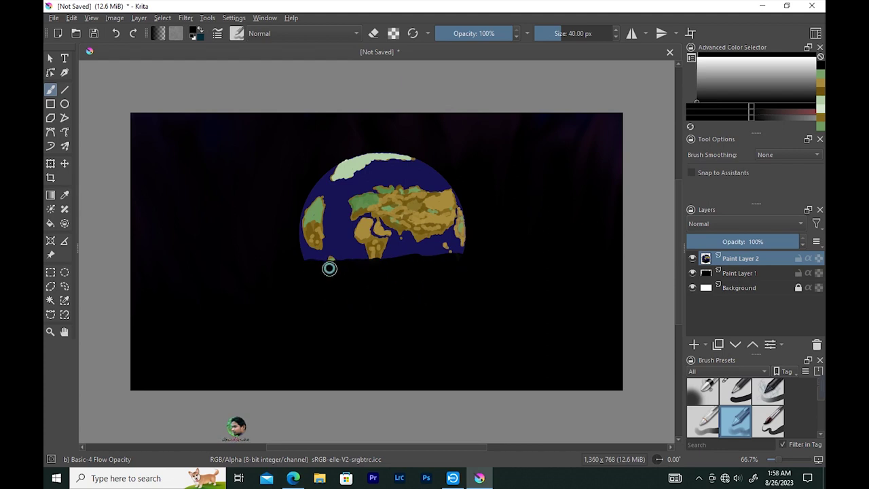
pyautogui.moveTo(313, 274)
pyautogui.mouseDown()
pyautogui.moveTo(360, 260)
pyautogui.moveTo(458, 258)
pyautogui.moveTo(352, 253)
pyautogui.moveTo(319, 260)
pyautogui.moveTo(415, 260)
pyautogui.moveTo(312, 266)
pyautogui.moveTo(373, 256)
pyautogui.moveTo(342, 252)
pyautogui.moveTo(427, 260)
pyautogui.moveTo(316, 262)
pyautogui.moveTo(387, 268)
pyautogui.moveTo(453, 258)
pyautogui.moveTo(361, 247)
pyautogui.moveTo(321, 252)
pyautogui.moveTo(405, 251)
pyautogui.moveTo(437, 264)
pyautogui.moveTo(442, 253)
pyautogui.moveTo(360, 246)
pyautogui.moveTo(310, 256)
pyautogui.moveTo(380, 246)
pyautogui.moveTo(458, 254)
pyautogui.moveTo(346, 249)
pyautogui.moveTo(459, 254)
pyautogui.moveTo(305, 262)
pyautogui.moveTo(443, 252)
pyautogui.moveTo(313, 254)
pyautogui.moveTo(366, 244)
pyautogui.moveTo(462, 252)
pyautogui.moveTo(319, 256)
pyautogui.moveTo(353, 245)
pyautogui.moveTo(432, 251)
pyautogui.moveTo(397, 244)
pyautogui.moveTo(324, 251)
pyautogui.moveTo(444, 254)
pyautogui.moveTo(320, 251)
pyautogui.moveTo(362, 246)
pyautogui.moveTo(436, 250)
pyautogui.moveTo(302, 265)
pyautogui.moveTo(397, 265)
pyautogui.mouseUp()
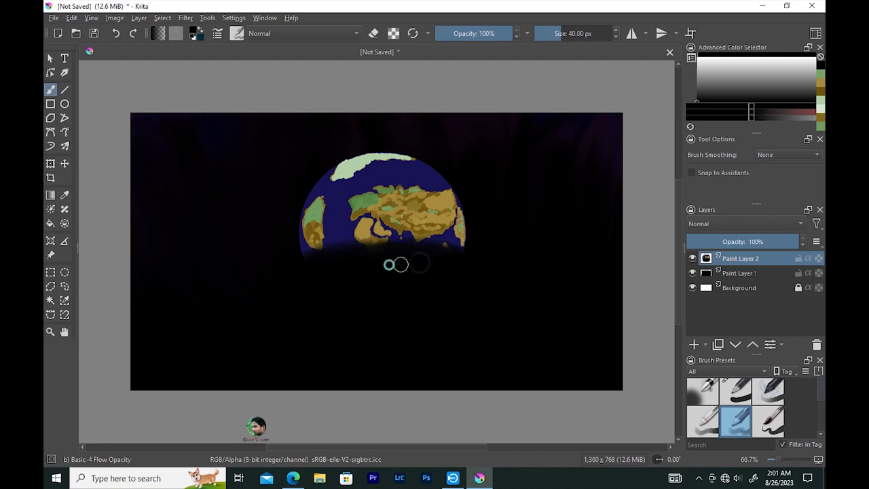
pyautogui.click(693, 344)
# Step: With the Basic-1 brush in light grey, draw a wavy horizon across the canvas
pyautogui.click(237, 33)
pyautogui.click(283, 109)
pyautogui.press(']')
pyautogui.press(']')
pyautogui.press(']')
pyautogui.click(749, 61)
pyautogui.moveTo(622, 308)
pyautogui.mouseDown()
pyautogui.moveTo(450, 333)
pyautogui.moveTo(208, 323)
pyautogui.moveTo(130, 303)
pyautogui.mouseUp()
# Step: Enlarge the brush to 32 px and fill the ground below the horizon at 100% opacity
pyautogui.press(']')
pyautogui.press(']')
pyautogui.press(']')
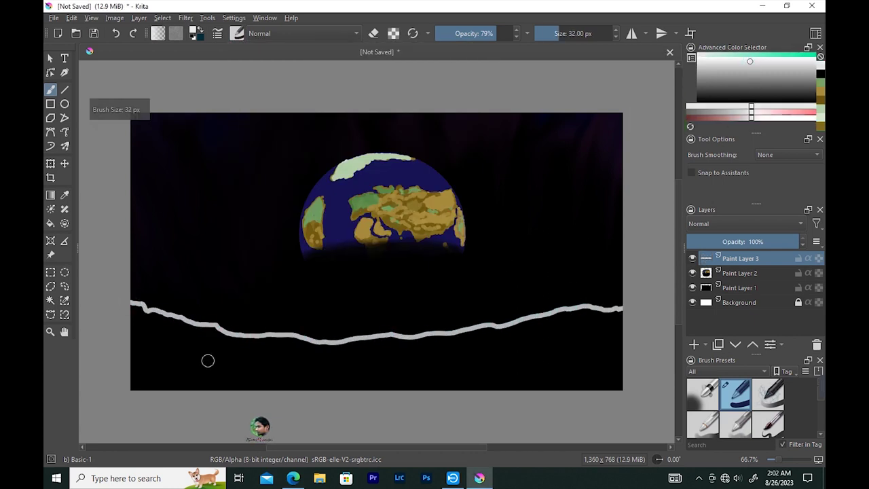
pyautogui.moveTo(619, 314)
pyautogui.mouseDown()
pyautogui.moveTo(553, 341)
pyautogui.moveTo(602, 313)
pyautogui.moveTo(424, 343)
pyautogui.mouseUp()
pyautogui.press('o')
pyautogui.press('o')
pyautogui.press('o')
pyautogui.moveTo(614, 324)
pyautogui.mouseDown()
pyautogui.moveTo(597, 333)
pyautogui.moveTo(544, 332)
pyautogui.moveTo(604, 349)
pyautogui.moveTo(595, 386)
pyautogui.moveTo(486, 345)
pyautogui.moveTo(401, 347)
pyautogui.mouseUp()
pyautogui.moveTo(125, 310)
pyautogui.mouseDown()
pyautogui.moveTo(227, 339)
pyautogui.moveTo(414, 343)
pyautogui.mouseUp()
pyautogui.moveTo(139, 336)
pyautogui.mouseDown()
pyautogui.moveTo(285, 355)
pyautogui.moveTo(421, 351)
pyautogui.moveTo(482, 374)
pyautogui.moveTo(310, 363)
pyautogui.moveTo(202, 392)
pyautogui.moveTo(156, 370)
pyautogui.moveTo(223, 369)
pyautogui.mouseUp()
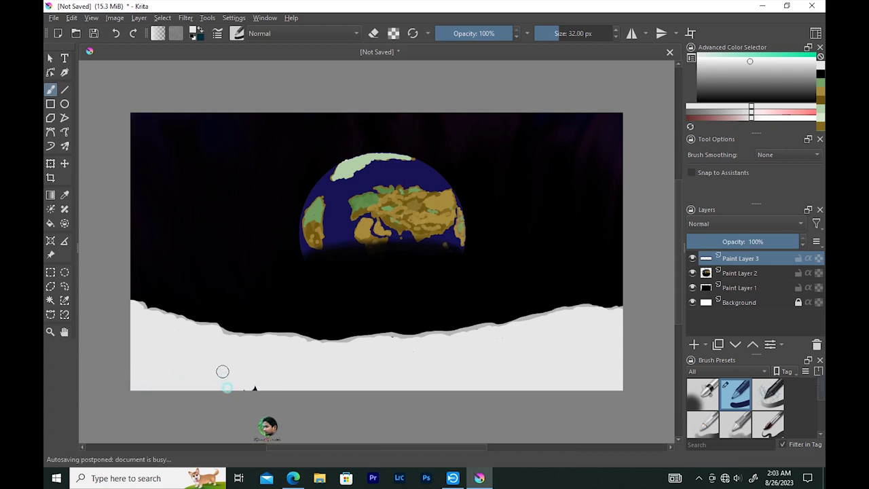
# Step: Sample a slightly darker ground colour and choose a thin flow-opacity brush
pyautogui.click(64, 195)
pyautogui.click(753, 71)
pyautogui.press('b')
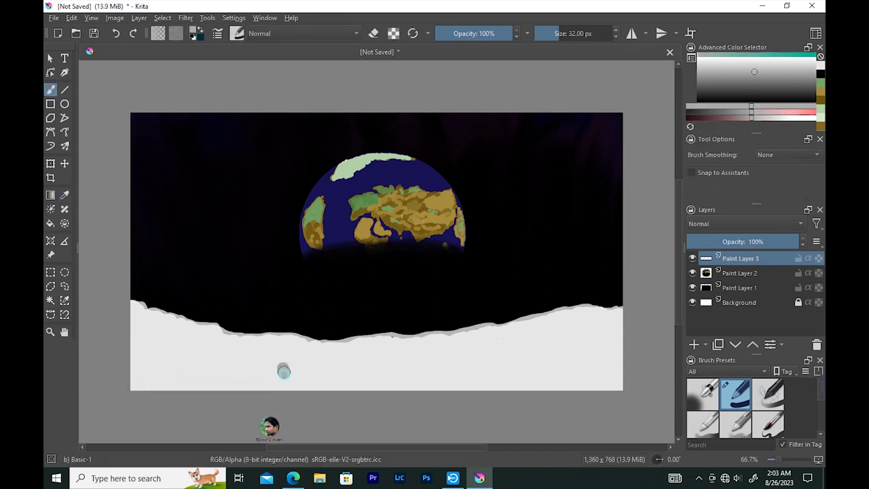
pyautogui.click(237, 33)
pyautogui.click(283, 109)
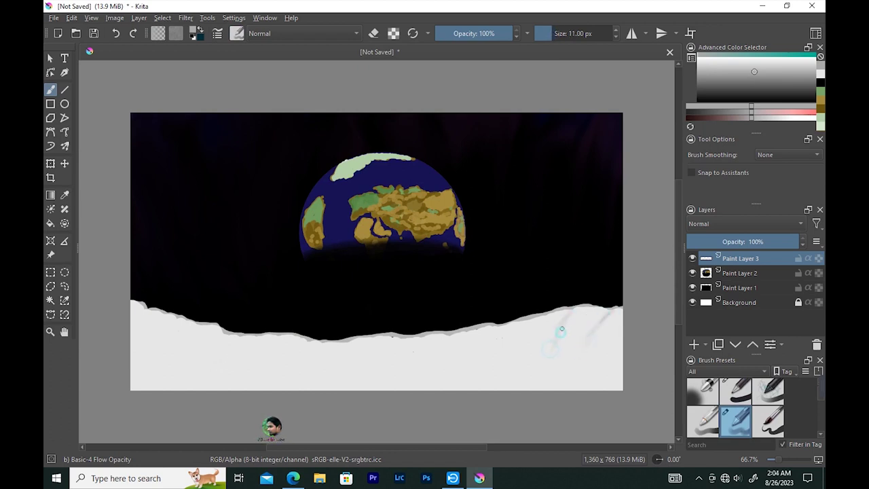
# Step: Sketch faint grey ridges across the right, middle and left ground
pyautogui.moveTo(600, 318); pyautogui.dragTo(586, 346)
pyautogui.moveTo(462, 332); pyautogui.dragTo(454, 351)
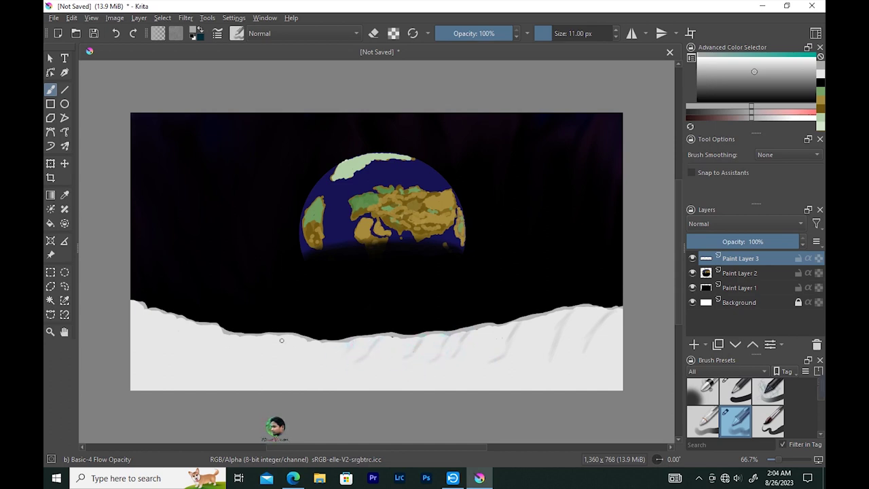
pyautogui.moveTo(144, 305); pyautogui.dragTo(161, 335)
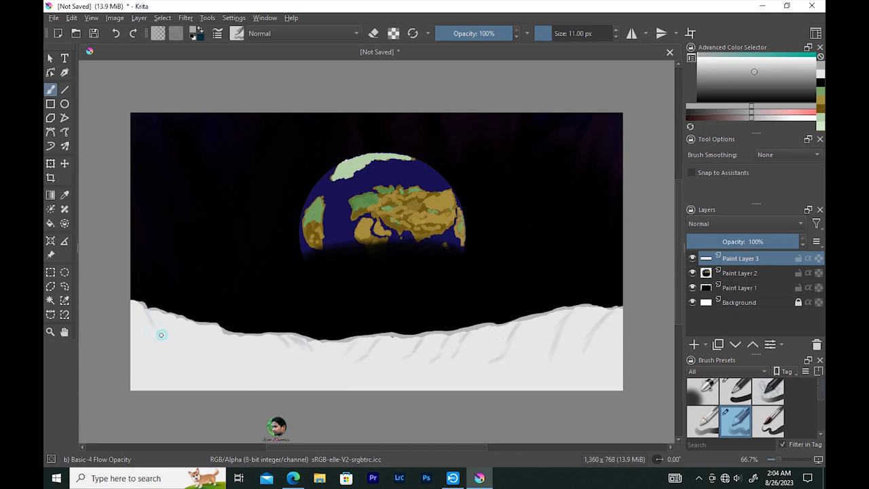
pyautogui.moveTo(206, 336); pyautogui.dragTo(217, 373)
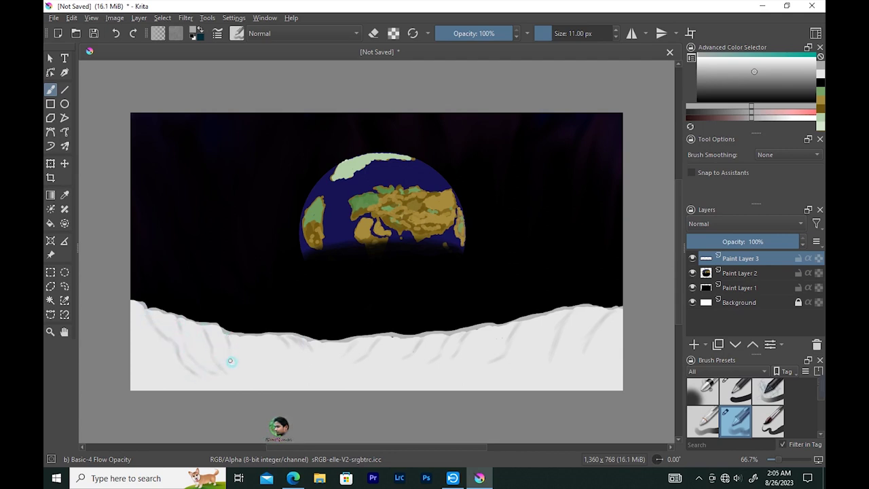
pyautogui.moveTo(250, 342); pyautogui.dragTo(260, 369)
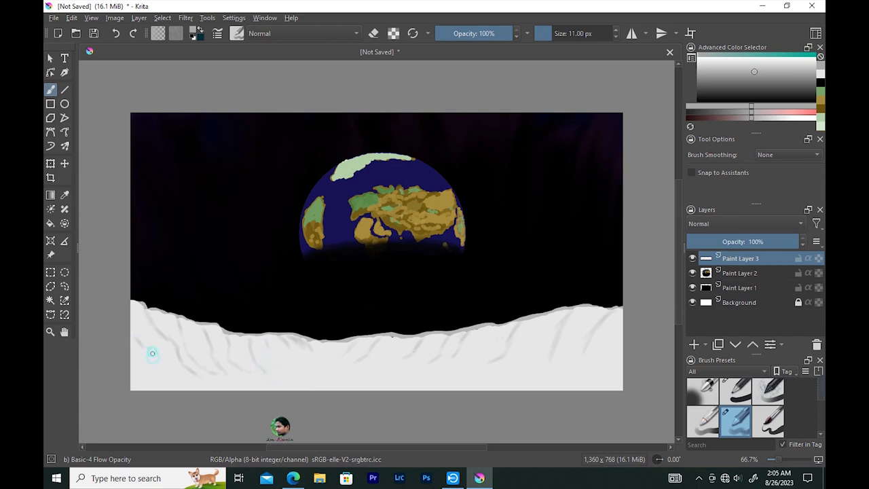
# Step: Shade the lower-left ground with grey strokes down to the bottom edge
pyautogui.moveTo(156, 358); pyautogui.dragTo(166, 380)
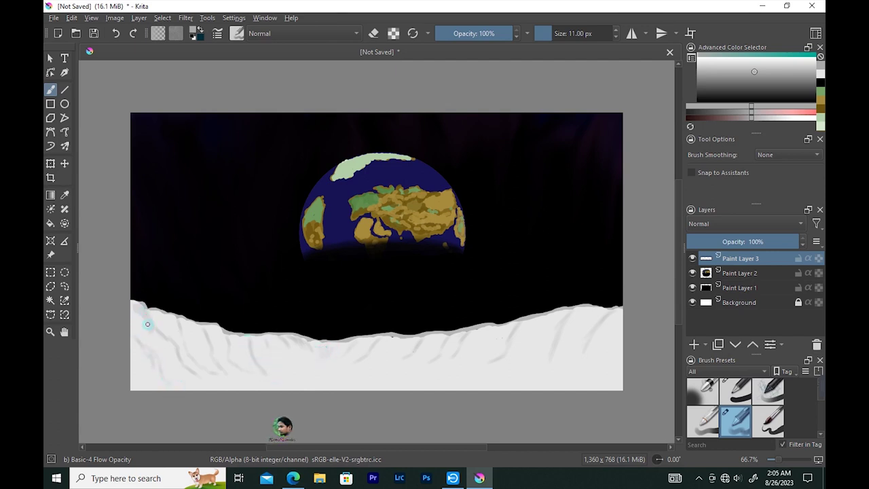
pyautogui.moveTo(181, 367); pyautogui.dragTo(213, 382)
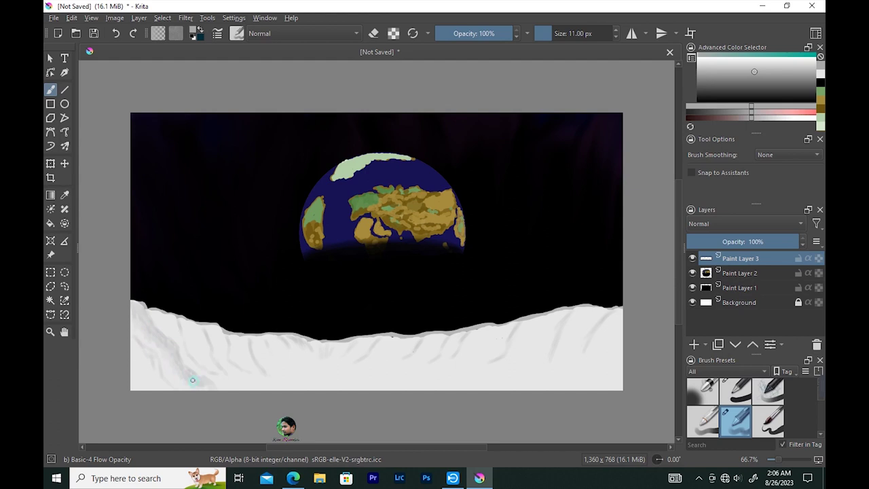
pyautogui.moveTo(142, 350)
pyautogui.mouseDown()
pyautogui.moveTo(160, 380)
pyautogui.moveTo(178, 388)
pyautogui.mouseUp()
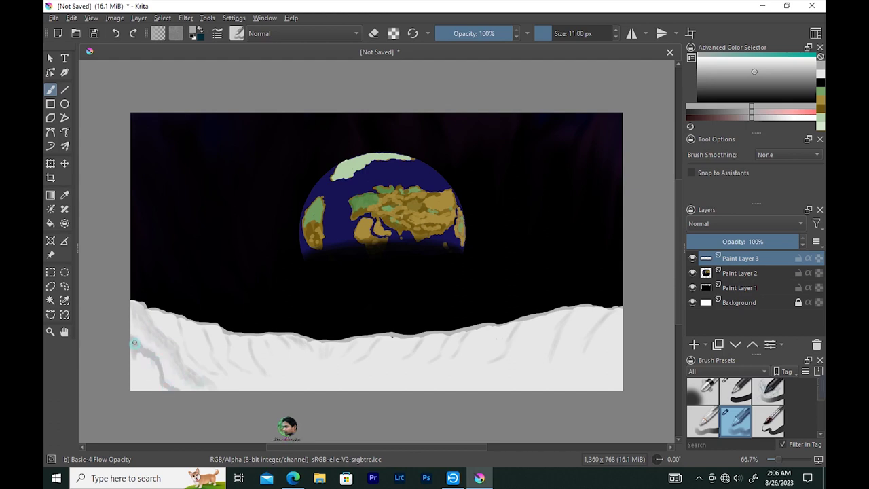
pyautogui.moveTo(138, 350)
pyautogui.mouseDown()
pyautogui.moveTo(157, 376)
pyautogui.moveTo(132, 389)
pyautogui.moveTo(134, 355)
pyautogui.moveTo(163, 382)
pyautogui.moveTo(147, 384)
pyautogui.moveTo(133, 363)
pyautogui.moveTo(139, 382)
pyautogui.mouseUp()
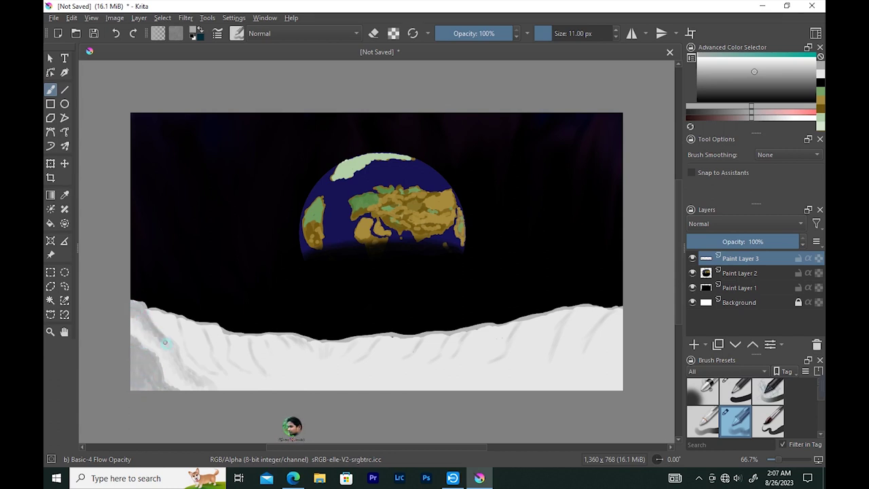
# Step: Add grey streaks down the lower-left snow slope
pyautogui.moveTo(178, 361)
pyautogui.mouseDown()
pyautogui.moveTo(210, 391)
pyautogui.moveTo(134, 315)
pyautogui.moveTo(176, 374)
pyautogui.moveTo(215, 390)
pyautogui.moveTo(180, 382)
pyautogui.mouseUp()
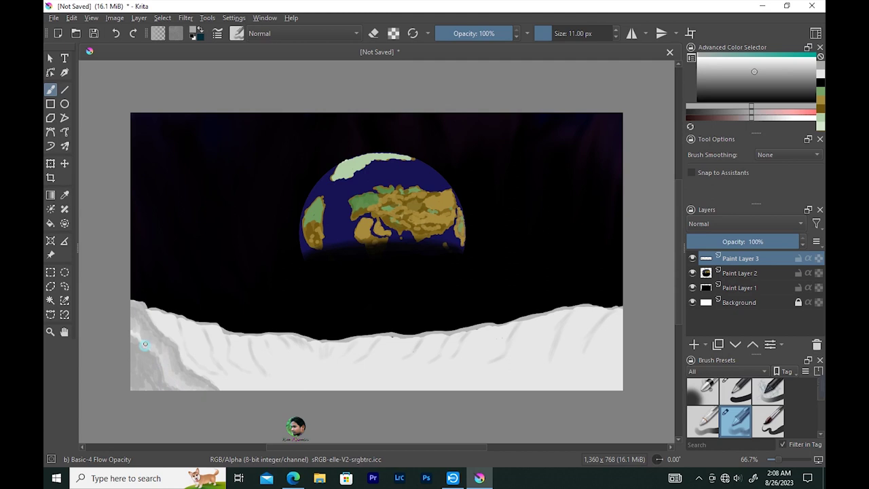
pyautogui.moveTo(179, 328)
pyautogui.mouseDown()
pyautogui.moveTo(218, 375)
pyautogui.moveTo(155, 312)
pyautogui.mouseUp()
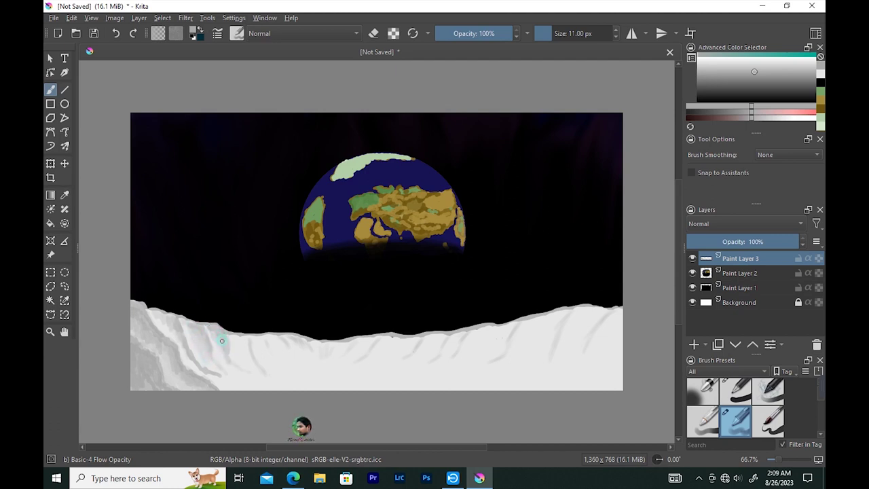
pyautogui.moveTo(208, 331); pyautogui.dragTo(216, 362)
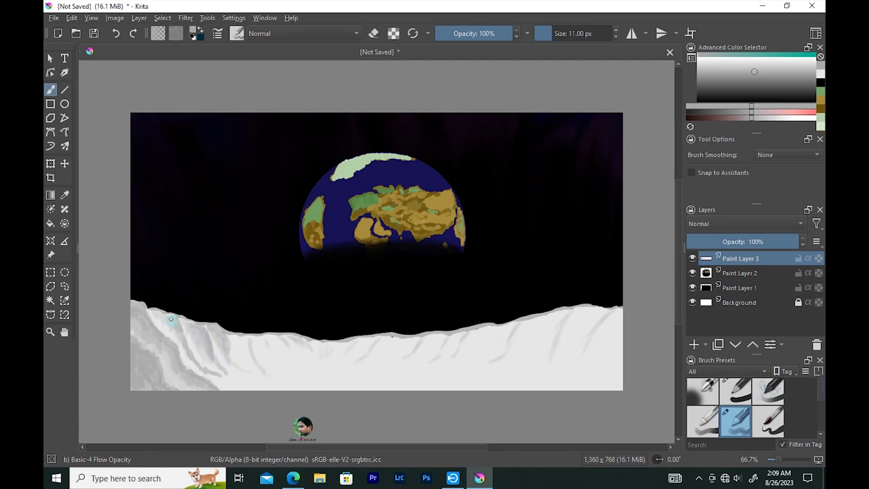
pyautogui.moveTo(250, 350); pyautogui.dragTo(248, 366)
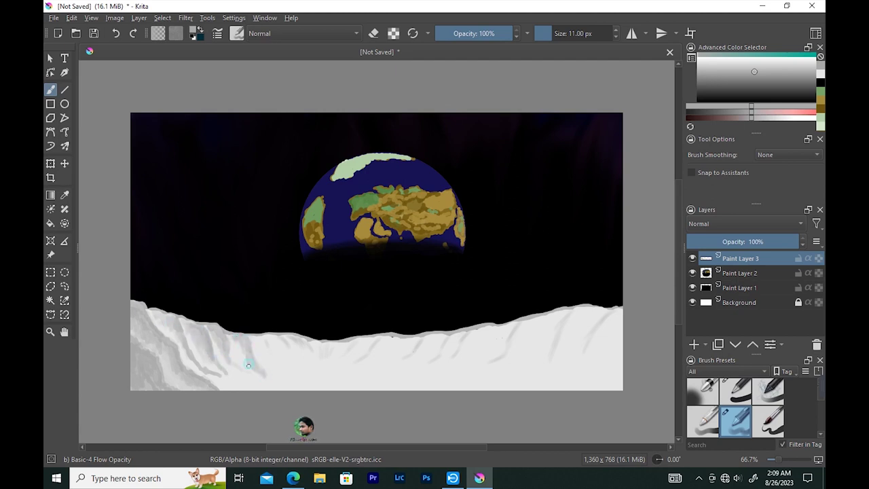
pyautogui.moveTo(277, 334); pyautogui.dragTo(287, 356)
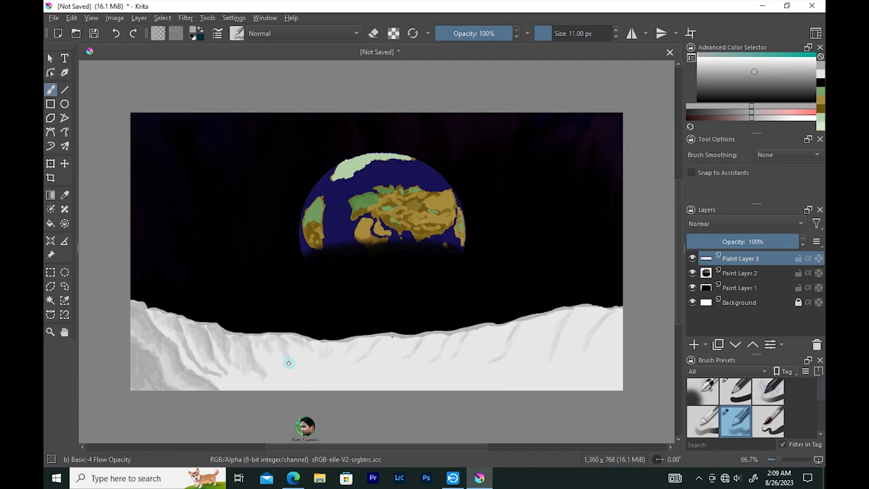
# Step: Add grey streaks below the middle of the ridge and across the lower snow
pyautogui.moveTo(324, 345); pyautogui.dragTo(354, 342)
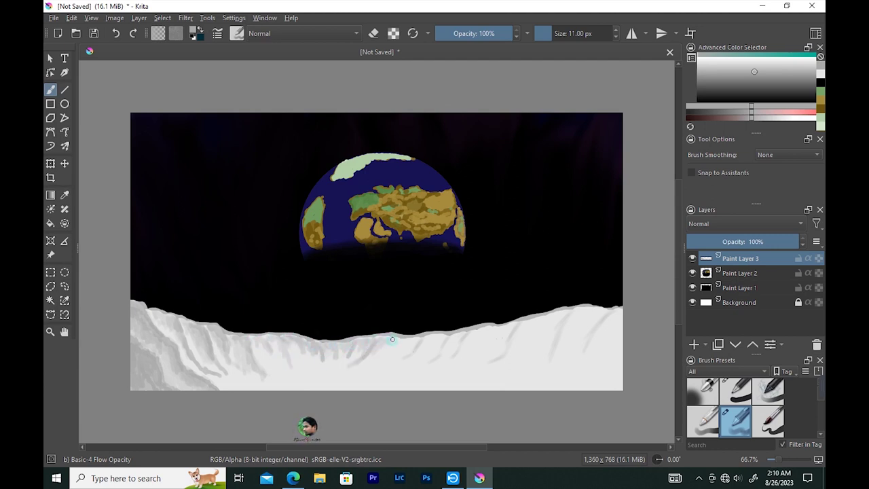
pyautogui.moveTo(385, 342)
pyautogui.mouseDown()
pyautogui.moveTo(408, 340)
pyautogui.moveTo(391, 359)
pyautogui.moveTo(437, 335)
pyautogui.mouseUp()
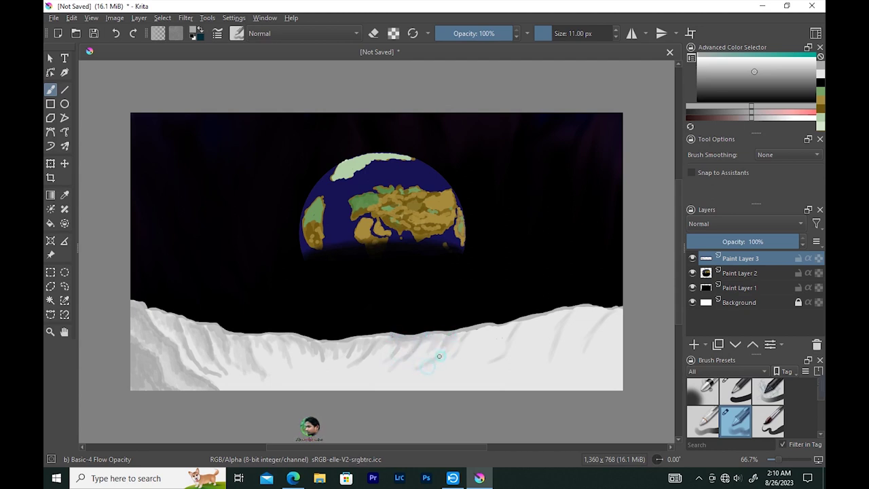
pyautogui.moveTo(406, 375)
pyautogui.mouseDown()
pyautogui.moveTo(287, 367)
pyautogui.moveTo(314, 383)
pyautogui.mouseUp()
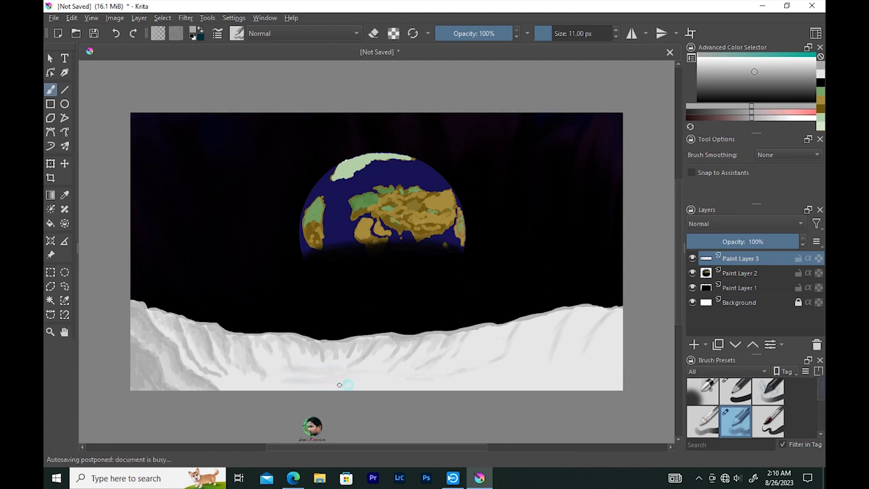
pyautogui.moveTo(392, 379)
pyautogui.mouseDown()
pyautogui.moveTo(442, 384)
pyautogui.moveTo(267, 387)
pyautogui.mouseUp()
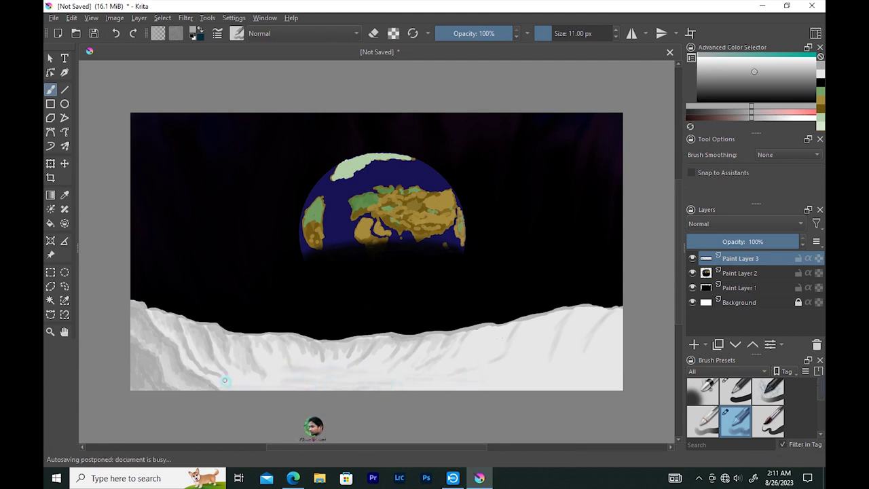
pyautogui.moveTo(352, 382)
pyautogui.mouseDown()
pyautogui.moveTo(272, 371)
pyautogui.moveTo(380, 382)
pyautogui.mouseUp()
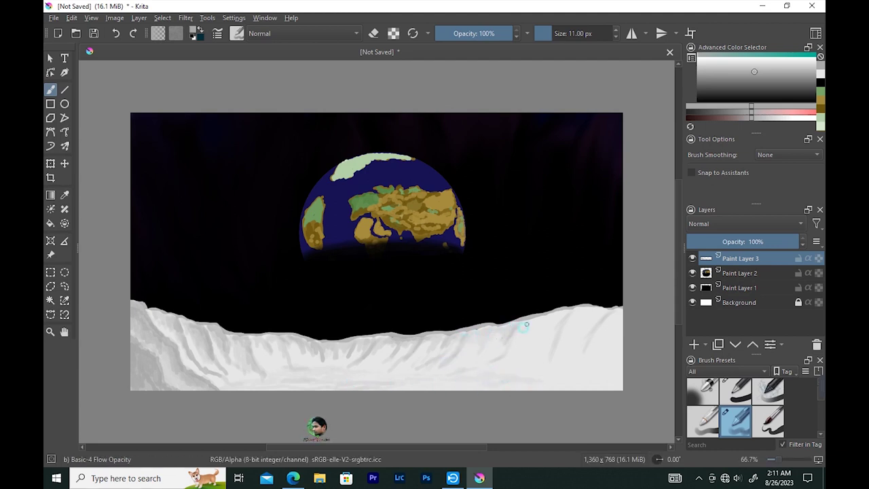
# Step: Paint grey streaks on the right snow and along its bottom edge
pyautogui.moveTo(577, 316); pyautogui.dragTo(558, 339)
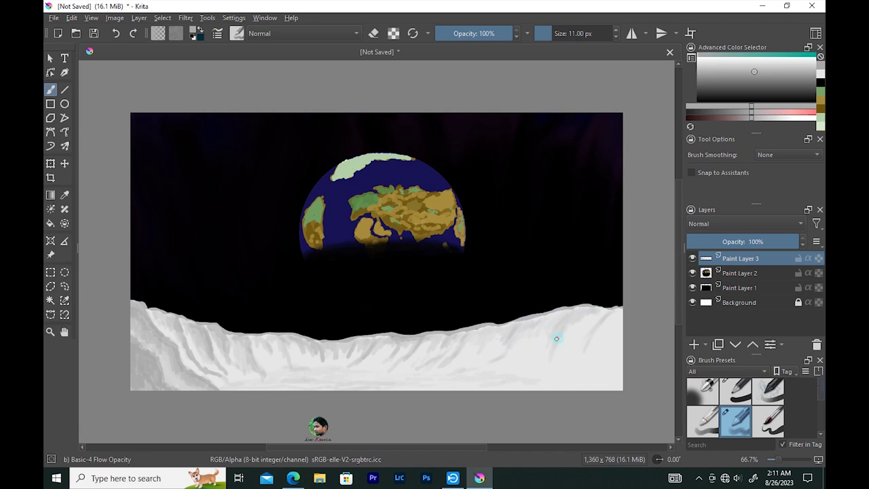
pyautogui.moveTo(582, 307)
pyautogui.mouseDown()
pyautogui.moveTo(555, 352)
pyautogui.moveTo(578, 319)
pyautogui.moveTo(582, 372)
pyautogui.mouseUp()
pyautogui.moveTo(621, 311); pyautogui.dragTo(590, 351)
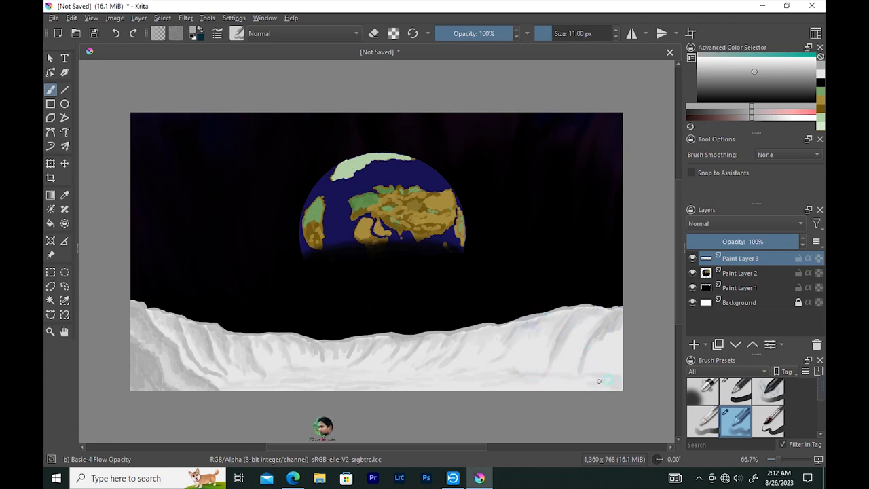
pyautogui.moveTo(541, 386); pyautogui.dragTo(593, 382)
pyautogui.moveTo(309, 378); pyautogui.dragTo(520, 385)
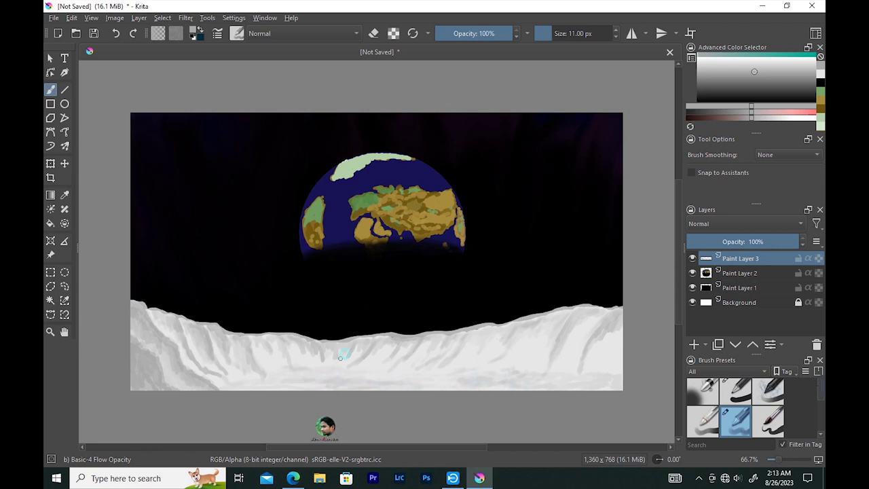
# Step: Sample a near-white colour, lightly touch up the snow ridge, and open the Brush Editor
pyautogui.keyDown('ctrl'); pyautogui.click(306, 349); pyautogui.keyUp('ctrl')
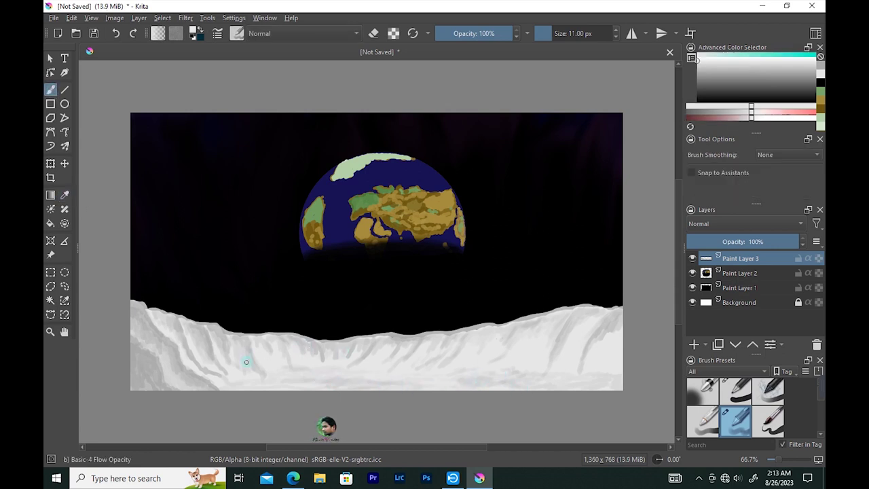
pyautogui.moveTo(213, 358); pyautogui.dragTo(164, 330)
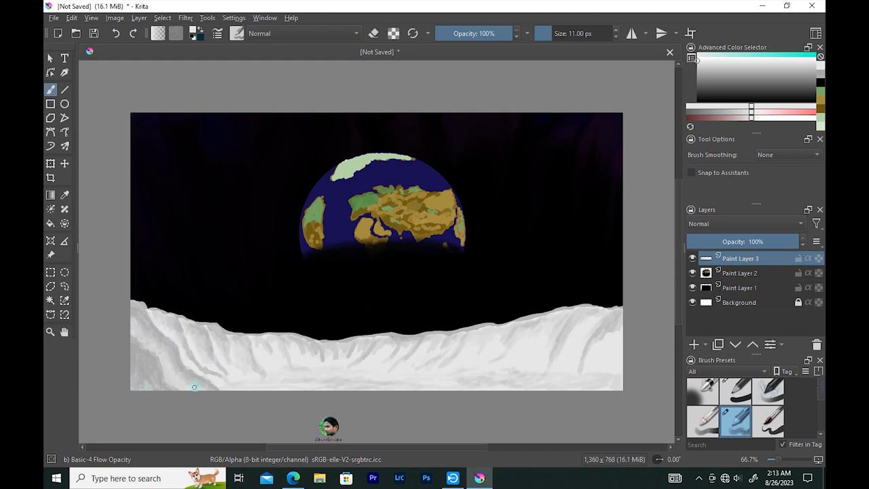
pyautogui.moveTo(262, 343)
pyautogui.mouseDown()
pyautogui.moveTo(299, 336)
pyautogui.moveTo(319, 355)
pyautogui.moveTo(400, 341)
pyautogui.mouseUp()
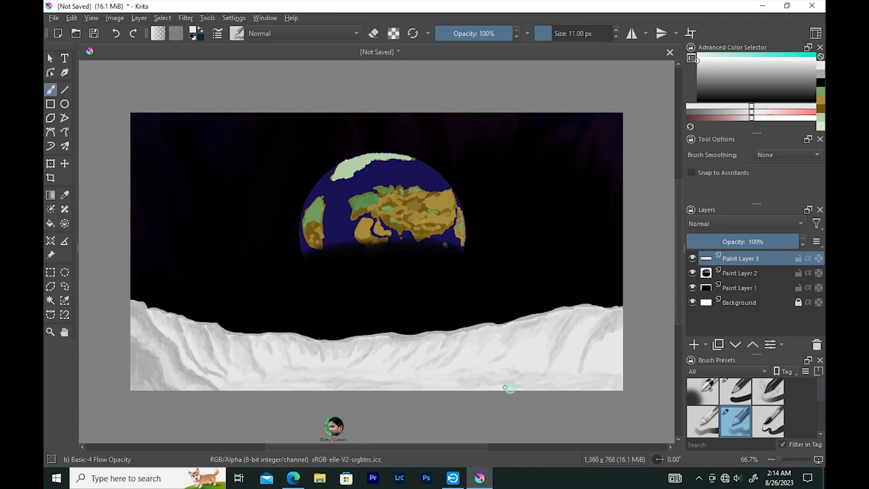
pyautogui.click(237, 33)
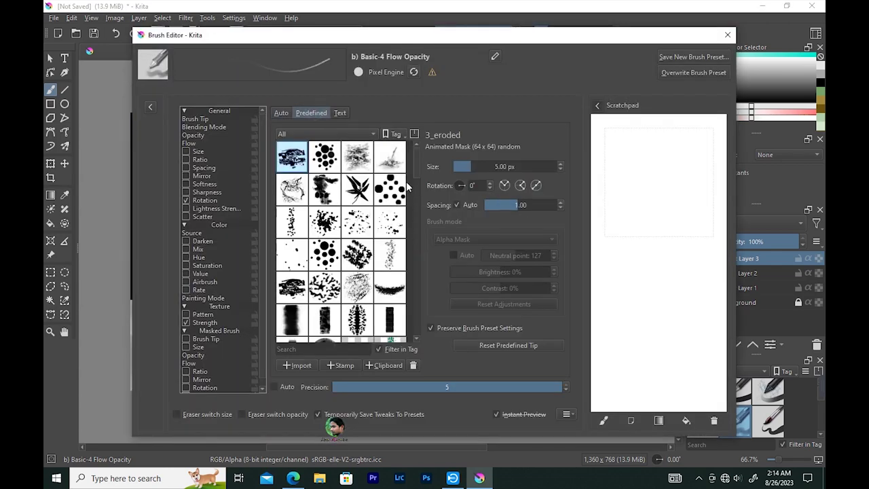
# Step: Pick grey from the snow, enlarge the brush to about 28 px, and shade the snow's bottom
pyautogui.press('Escape')
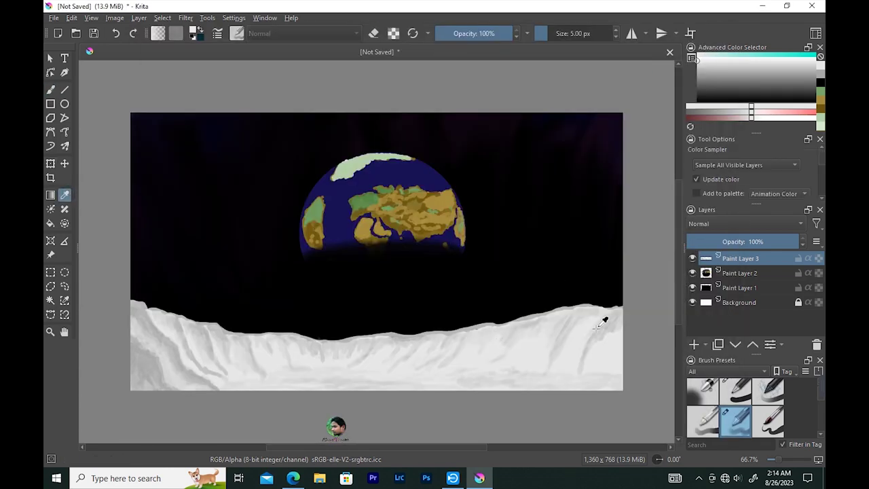
pyautogui.keyDown('ctrl'); pyautogui.click(605, 316); pyautogui.keyUp('ctrl')
pyautogui.moveTo(299, 379); pyautogui.dragTo(334, 379)
pyautogui.moveTo(262, 384)
pyautogui.mouseDown()
pyautogui.moveTo(461, 387)
pyautogui.moveTo(262, 388)
pyautogui.moveTo(340, 392)
pyautogui.mouseUp()
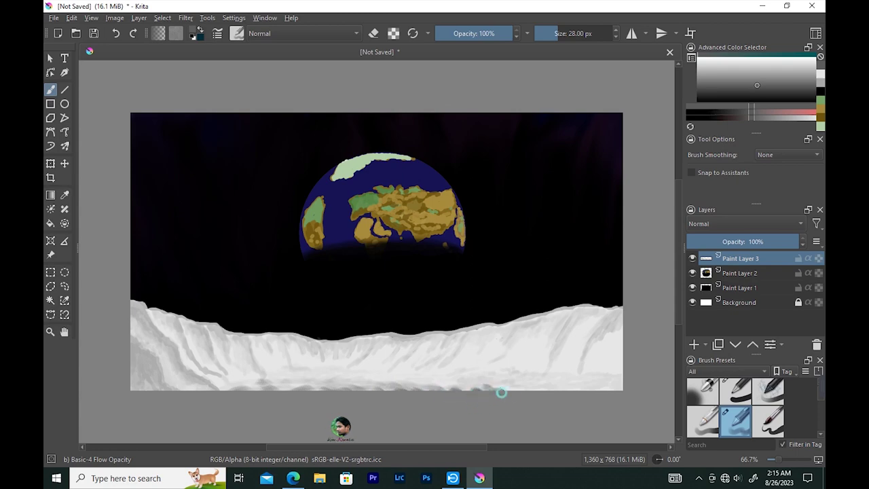
# Step: Switch to a round Auto brush tip and make the brush much larger
pyautogui.press('F5')
pyautogui.click(281, 113)
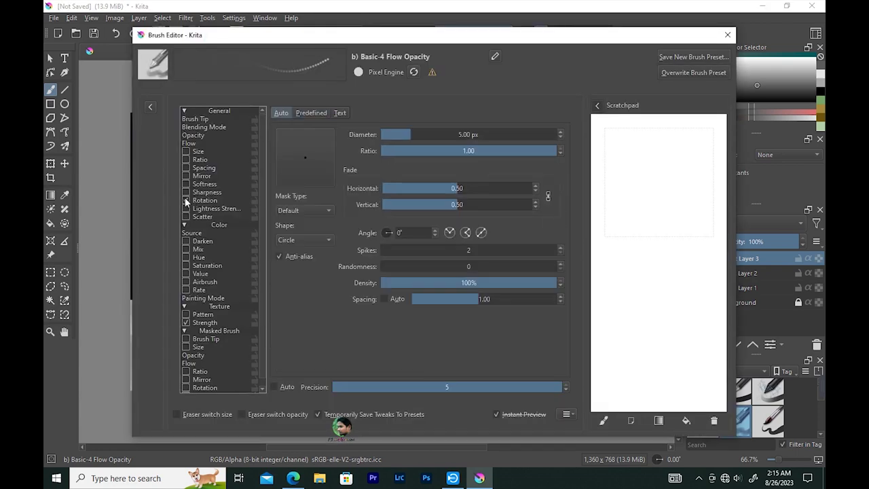
pyautogui.click(190, 143)
pyautogui.click(727, 34)
pyautogui.moveTo(406, 273); pyautogui.dragTo(412, 380)
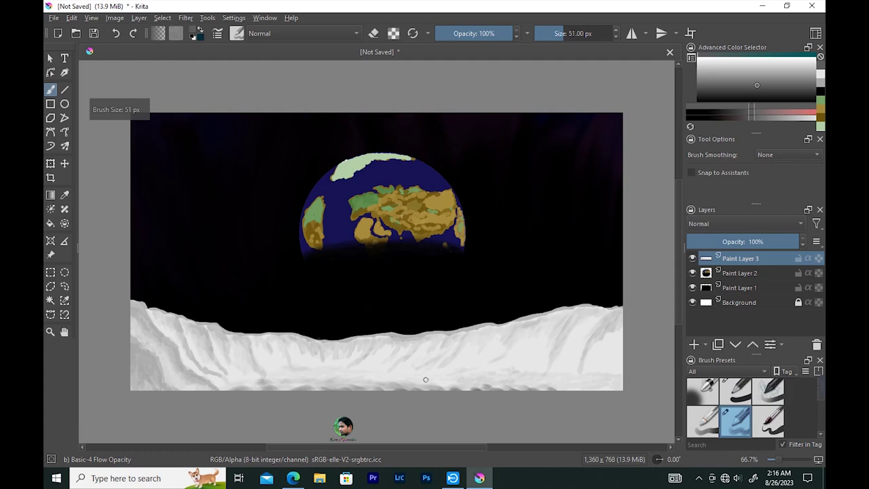
# Step: Enable brush Size variation driven by the Distance sensor
pyautogui.press('F5')
pyautogui.click(196, 208)
pyautogui.click(188, 201)
pyautogui.click(197, 151)
pyautogui.click(286, 210)
pyautogui.click(286, 234)
# Step: Turn off Rotation, enable Ratio with the Speed sensor, bend its curve, and test it
pyautogui.click(185, 200)
pyautogui.click(186, 159)
pyautogui.click(286, 209)
pyautogui.moveTo(435, 207); pyautogui.dragTo(456, 235)
pyautogui.moveTo(625, 170); pyautogui.dragTo(628, 299)
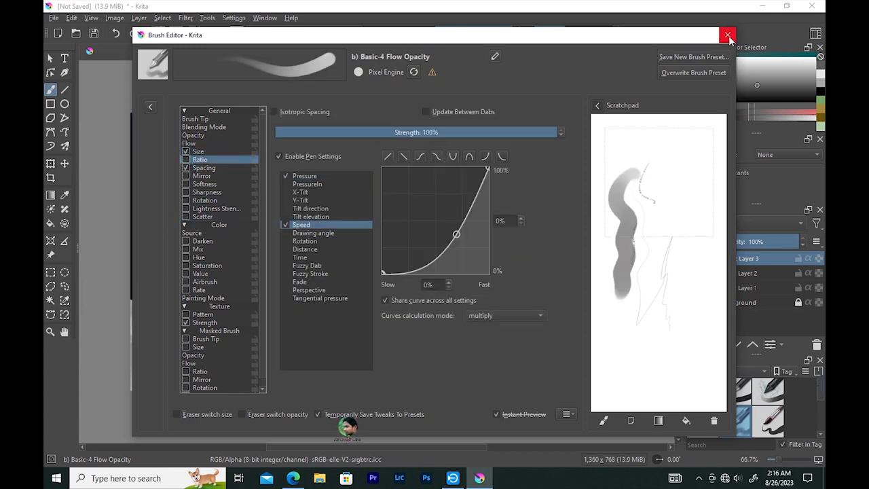
pyautogui.press('F5')
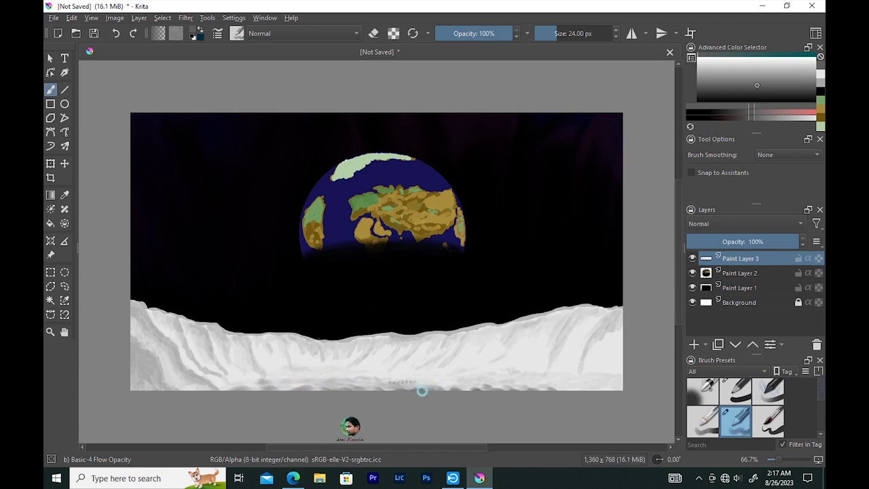
# Step: Try three light strokes across the bottom snow, undoing each one
pyautogui.moveTo(441, 392); pyautogui.dragTo(272, 384)
pyautogui.hotkey('ctrl', 'z')
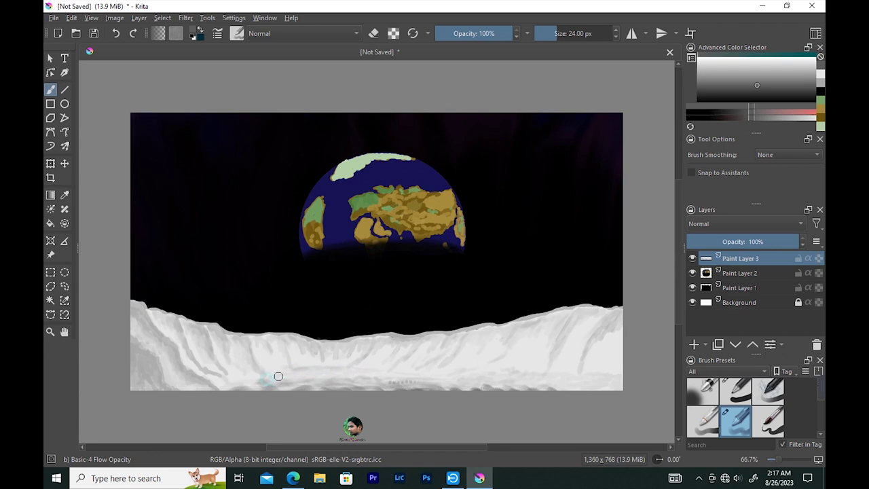
pyautogui.moveTo(279, 374); pyautogui.dragTo(334, 371)
pyautogui.hotkey('ctrl', 'z')
pyautogui.moveTo(454, 374); pyautogui.dragTo(514, 374)
pyautogui.hotkey('ctrl', 'z')
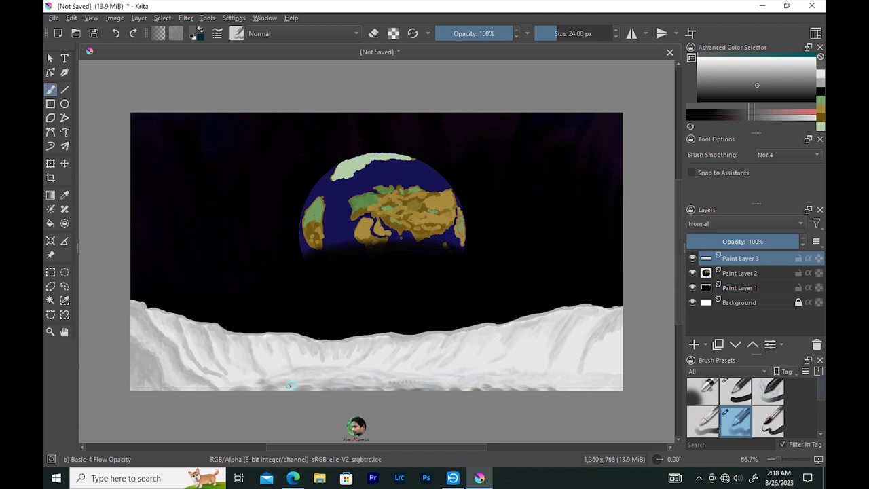
# Step: Review the brush presets and tip settings, shrink the brush to 11 px, and dab a small rock
pyautogui.press('p')
pyautogui.click(50, 89)
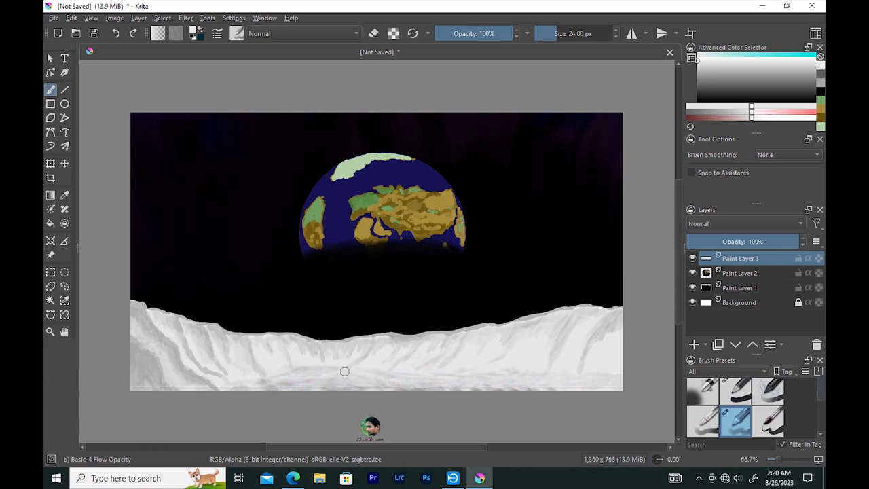
pyautogui.click(237, 34)
pyautogui.press('Escape')
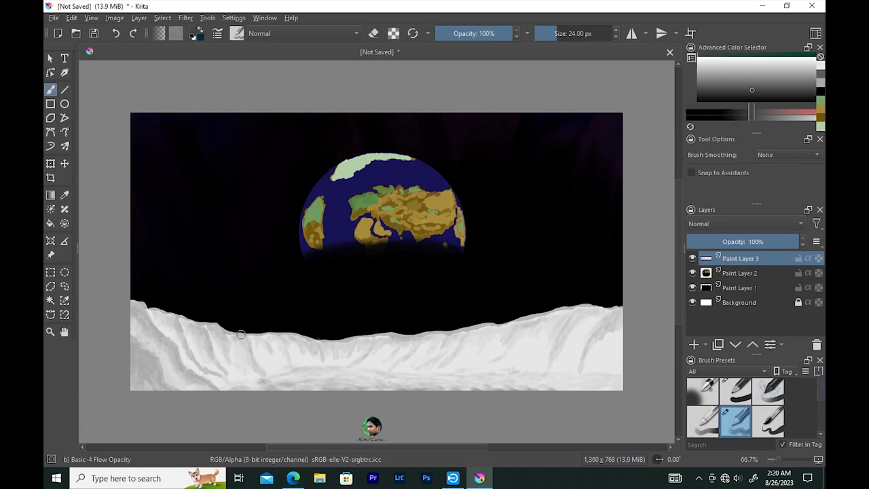
pyautogui.click(217, 33)
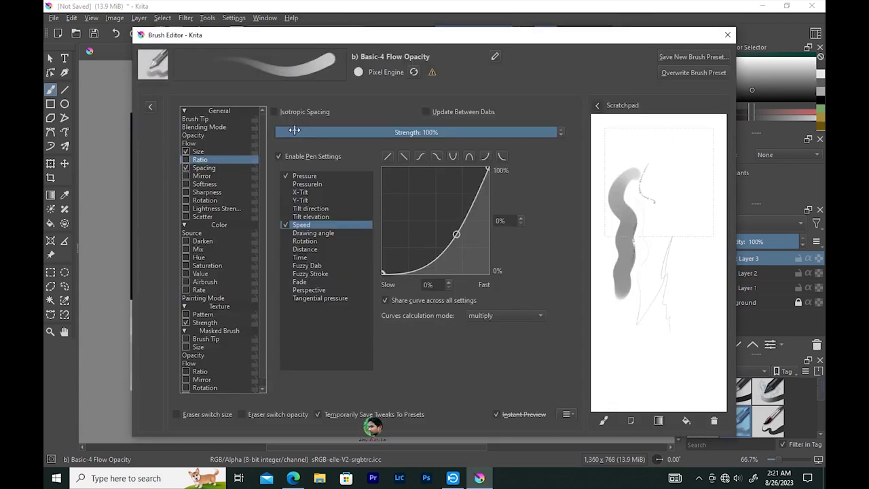
pyautogui.click(204, 119)
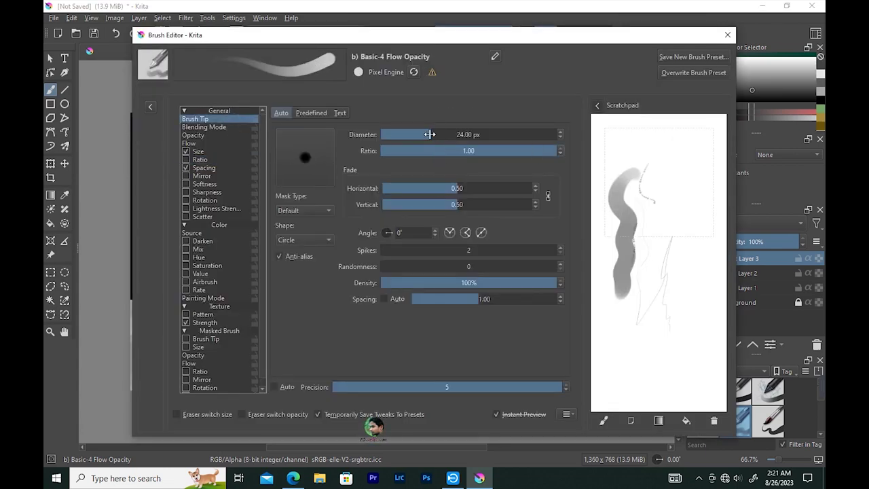
pyautogui.click(727, 34)
pyautogui.press('[')
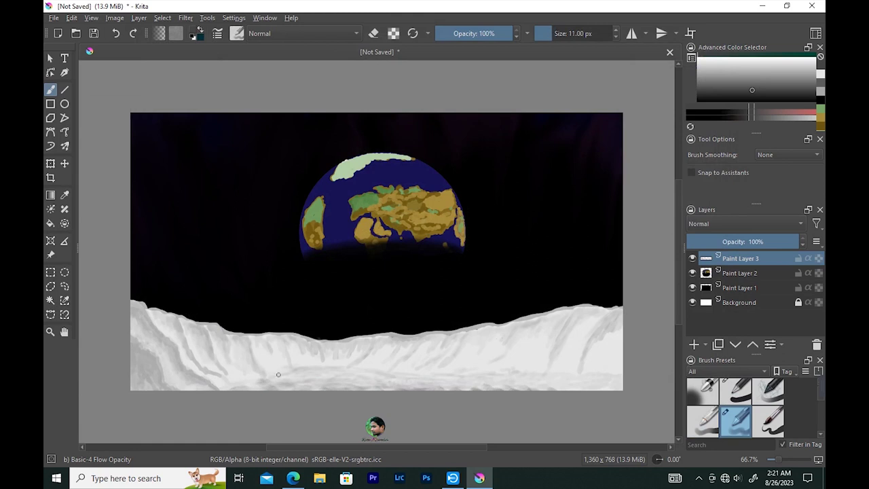
pyautogui.click(277, 382)
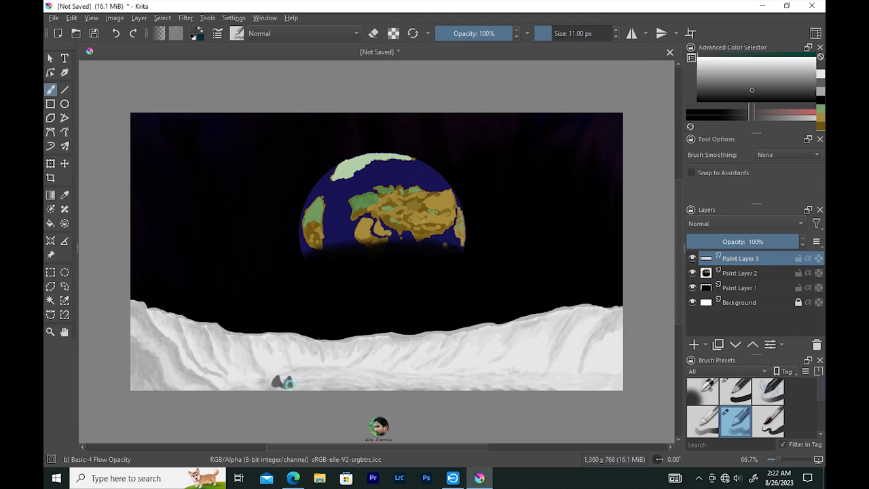
# Step: Reduce the brush to 9 px and darken the small rocks at bottom left
pyautogui.hotkey('ctrl', 'z')
pyautogui.press('[')
pyautogui.press('[')
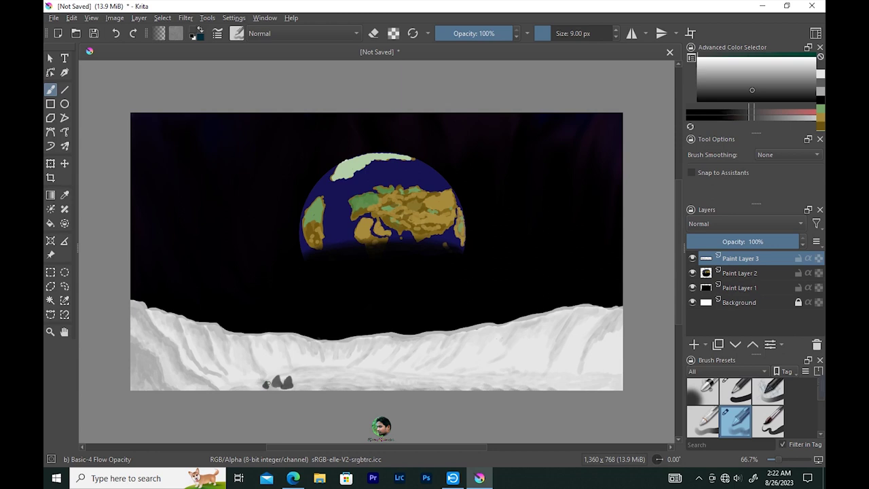
pyautogui.click(299, 388)
pyautogui.moveTo(277, 378); pyautogui.dragTo(302, 385)
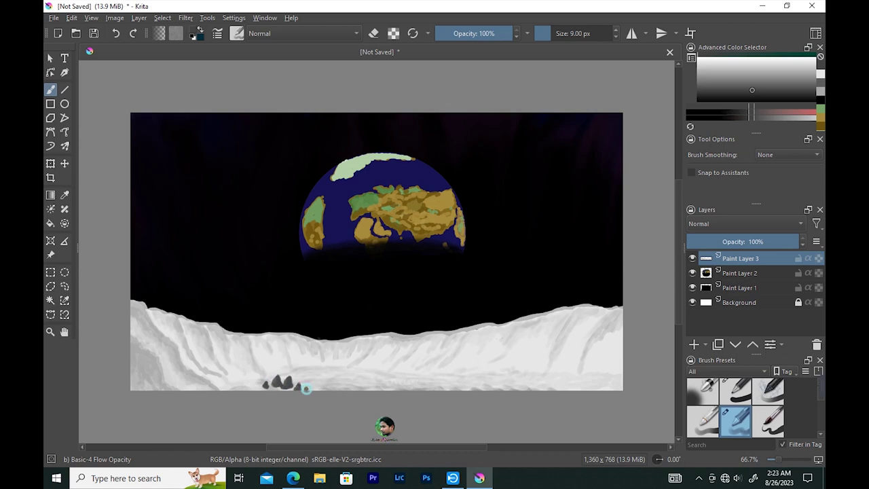
pyautogui.click(296, 380)
pyautogui.hotkey('ctrl', 'z')
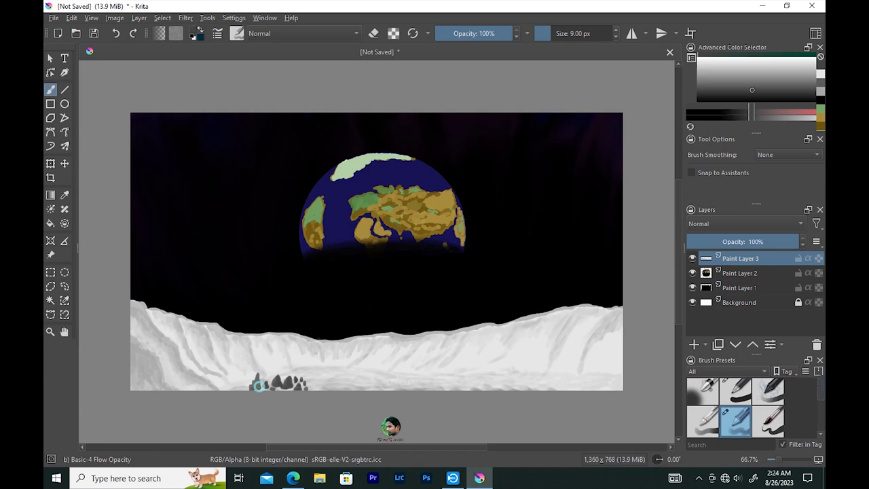
# Step: Paint a tall rock spire in black and shade it beside the small rocks
pyautogui.moveTo(255, 387)
pyautogui.mouseDown()
pyautogui.moveTo(258, 367)
pyautogui.moveTo(259, 396)
pyautogui.mouseUp()
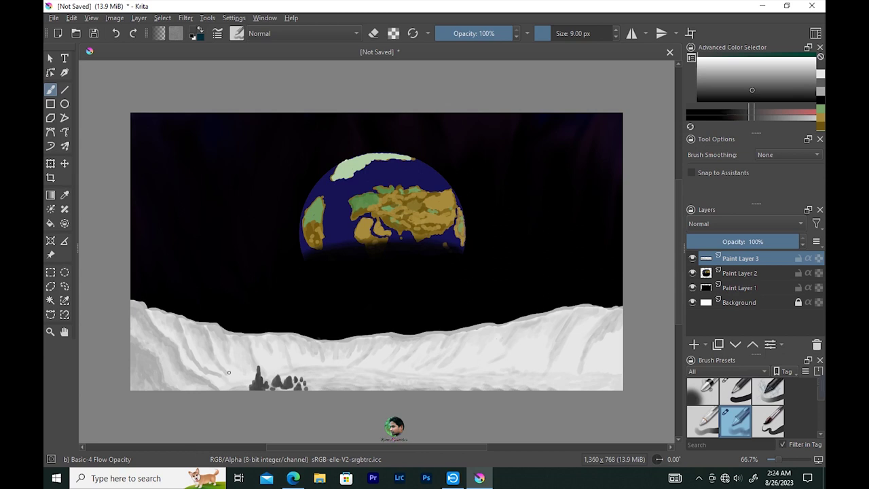
pyautogui.moveTo(245, 385)
pyautogui.mouseDown()
pyautogui.moveTo(237, 344)
pyautogui.moveTo(216, 393)
pyautogui.mouseUp()
pyautogui.moveTo(234, 361)
pyautogui.mouseDown()
pyautogui.moveTo(229, 353)
pyautogui.moveTo(248, 384)
pyautogui.moveTo(231, 366)
pyautogui.moveTo(229, 375)
pyautogui.mouseUp()
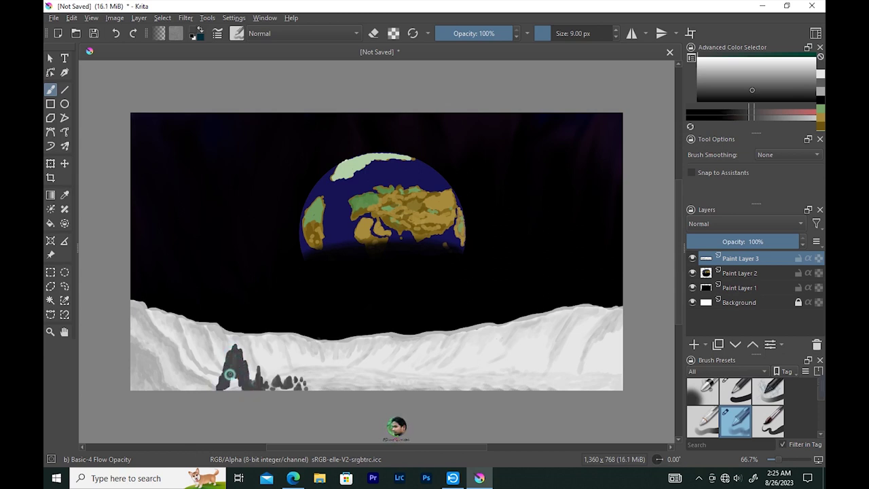
pyautogui.moveTo(701, 67); pyautogui.dragTo(696, 102)
pyautogui.moveTo(231, 351); pyautogui.dragTo(233, 353)
pyautogui.moveTo(251, 389); pyautogui.dragTo(304, 384)
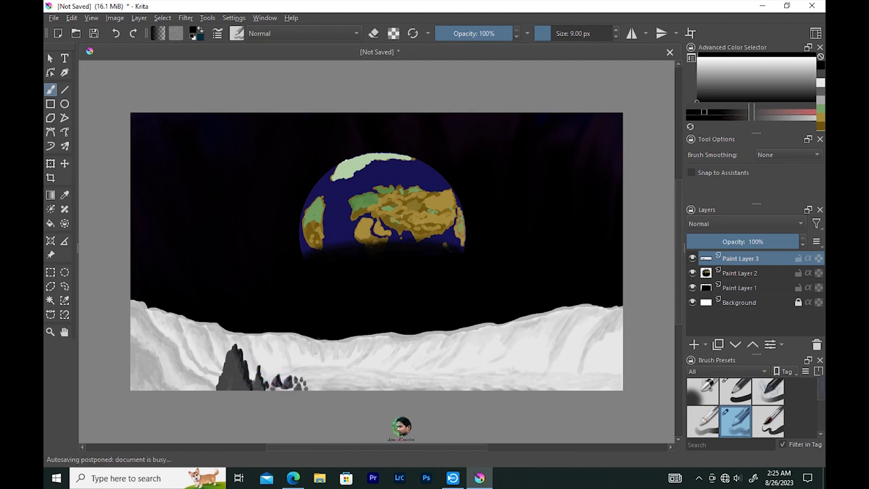
pyautogui.moveTo(232, 361); pyautogui.dragTo(239, 373)
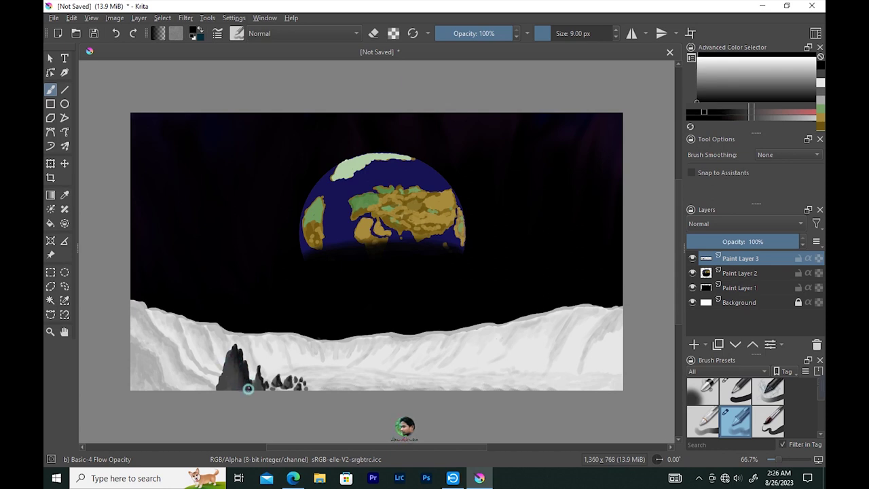
pyautogui.moveTo(229, 349)
pyautogui.mouseDown()
pyautogui.moveTo(244, 380)
pyautogui.moveTo(259, 373)
pyautogui.moveTo(260, 383)
pyautogui.moveTo(260, 367)
pyautogui.moveTo(264, 387)
pyautogui.moveTo(291, 382)
pyautogui.moveTo(227, 384)
pyautogui.moveTo(226, 374)
pyautogui.moveTo(240, 385)
pyautogui.moveTo(221, 383)
pyautogui.moveTo(232, 370)
pyautogui.moveTo(227, 388)
pyautogui.mouseUp()
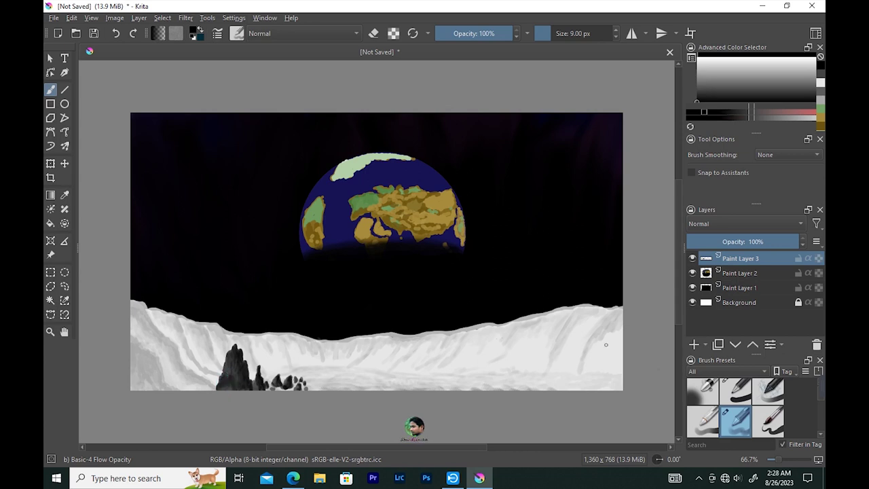
# Step: Add faint light streaks beneath the right and middle ridge, undoing one stray lower-left stroke
pyautogui.moveTo(616, 311); pyautogui.dragTo(598, 326)
pyautogui.moveTo(505, 349); pyautogui.dragTo(481, 366)
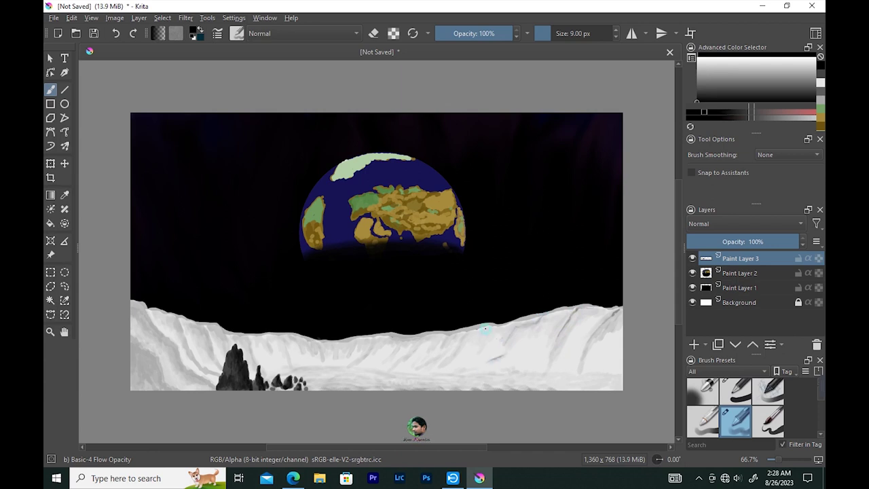
pyautogui.moveTo(444, 341); pyautogui.dragTo(417, 365)
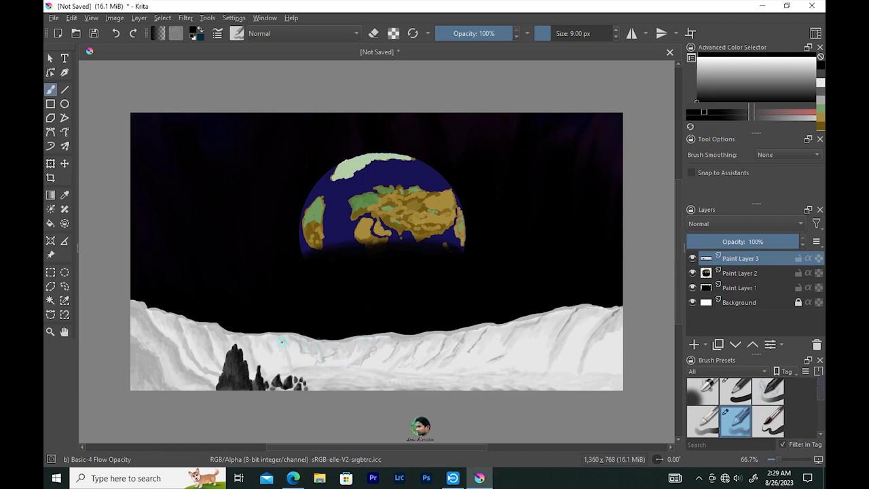
pyautogui.moveTo(255, 349); pyautogui.dragTo(179, 351)
pyautogui.hotkey('ctrl', 'z')
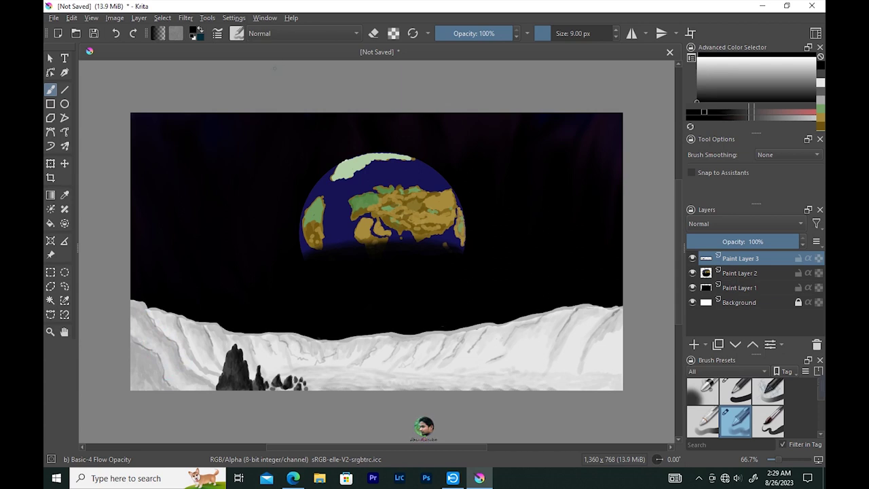
# Step: Sample gold from the globe and draw the lander's leg, left side and top edge as lines
pyautogui.press('p')
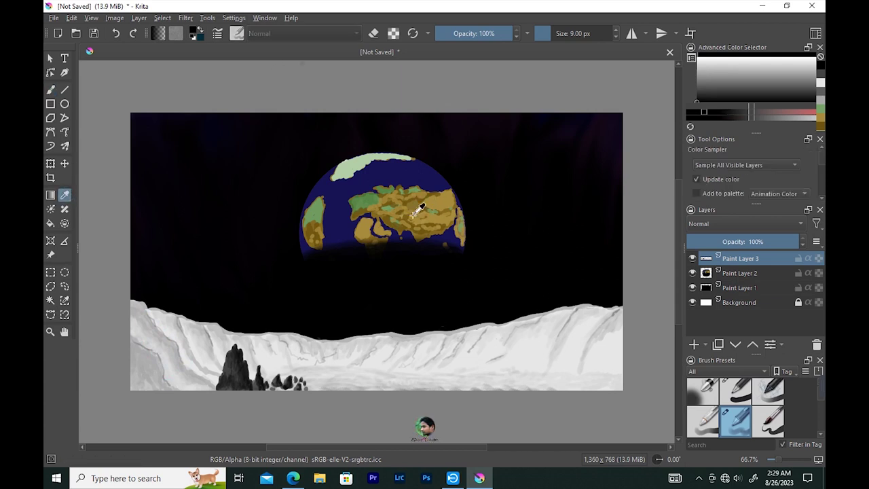
pyautogui.click(427, 204)
pyautogui.press('v')
pyautogui.moveTo(501, 356)
pyautogui.mouseDown()
pyautogui.moveTo(491, 379)
pyautogui.moveTo(550, 356)
pyautogui.moveTo(553, 380)
pyautogui.mouseUp()
pyautogui.moveTo(506, 322)
pyautogui.mouseDown()
pyautogui.moveTo(496, 355)
pyautogui.moveTo(536, 365)
pyautogui.mouseUp()
pyautogui.moveTo(506, 322)
pyautogui.mouseDown()
pyautogui.moveTo(543, 322)
pyautogui.moveTo(551, 354)
pyautogui.mouseUp()
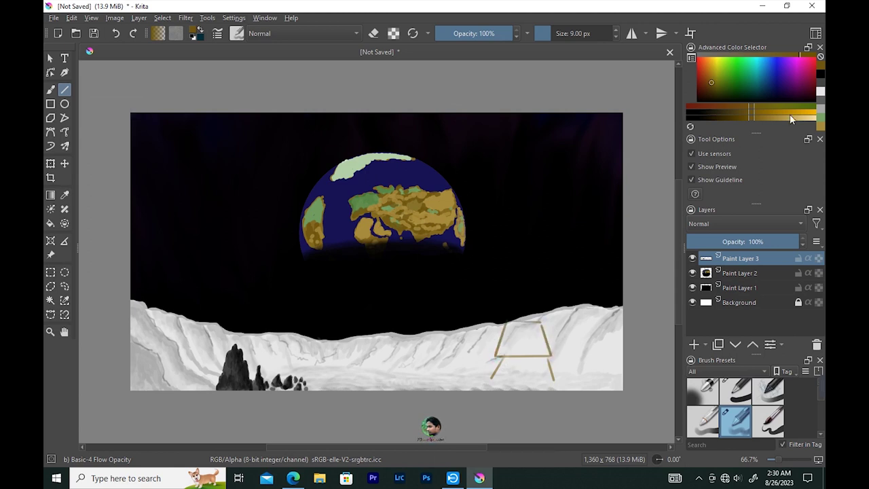
# Step: With a brighter yellow, retrace the lander's edges and fill its body solidly
pyautogui.click(711, 66)
pyautogui.click(54, 89)
pyautogui.moveTo(505, 323); pyautogui.dragTo(497, 352)
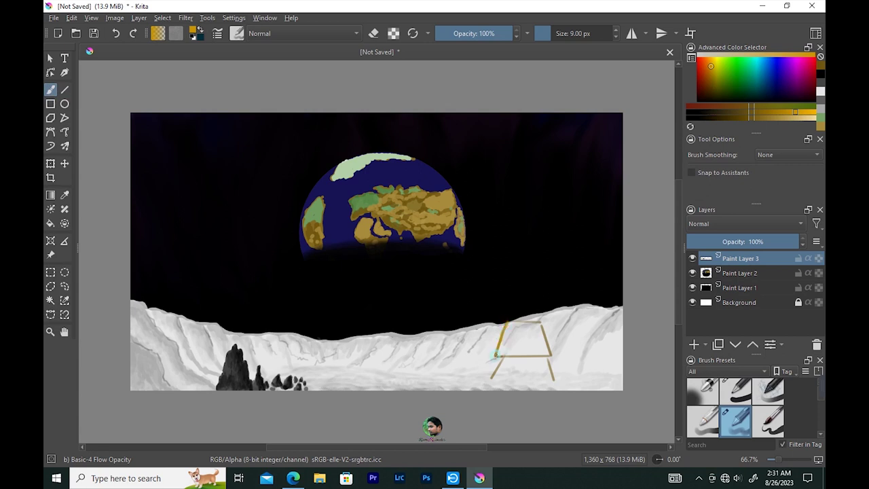
pyautogui.moveTo(514, 321)
pyautogui.mouseDown()
pyautogui.moveTo(542, 323)
pyautogui.moveTo(550, 355)
pyautogui.mouseUp()
pyautogui.moveTo(496, 355); pyautogui.dragTo(549, 354)
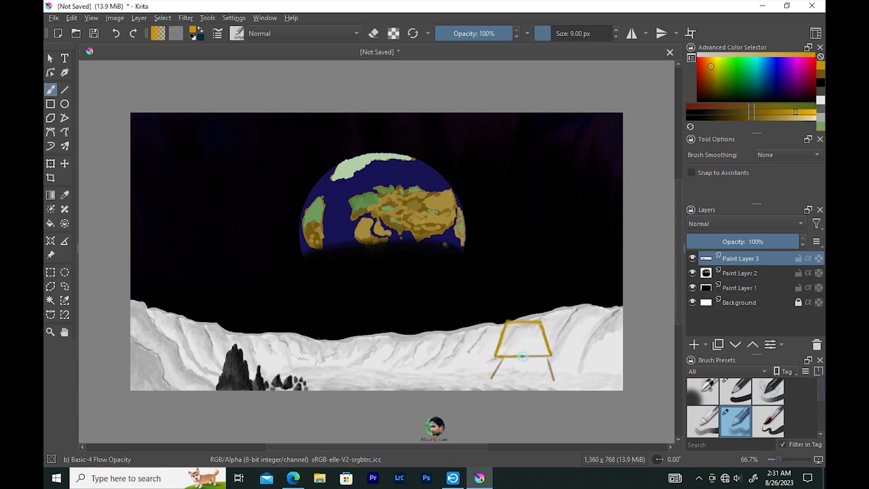
pyautogui.moveTo(507, 330)
pyautogui.mouseDown()
pyautogui.moveTo(538, 327)
pyautogui.moveTo(548, 353)
pyautogui.mouseUp()
pyautogui.moveTo(508, 330)
pyautogui.mouseDown()
pyautogui.moveTo(503, 353)
pyautogui.moveTo(544, 353)
pyautogui.moveTo(510, 332)
pyautogui.moveTo(500, 349)
pyautogui.moveTo(535, 334)
pyautogui.moveTo(536, 346)
pyautogui.moveTo(502, 347)
pyautogui.moveTo(542, 350)
pyautogui.moveTo(541, 336)
pyautogui.moveTo(537, 352)
pyautogui.moveTo(536, 333)
pyautogui.moveTo(510, 323)
pyautogui.moveTo(533, 321)
pyautogui.mouseUp()
pyautogui.moveTo(504, 346)
pyautogui.mouseDown()
pyautogui.moveTo(520, 346)
pyautogui.moveTo(530, 324)
pyautogui.moveTo(546, 354)
pyautogui.moveTo(538, 323)
pyautogui.mouseUp()
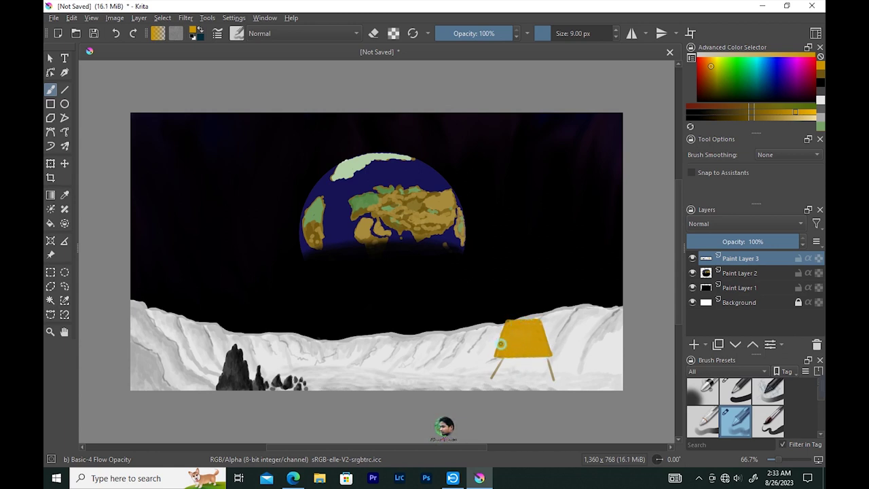
pyautogui.click(237, 33)
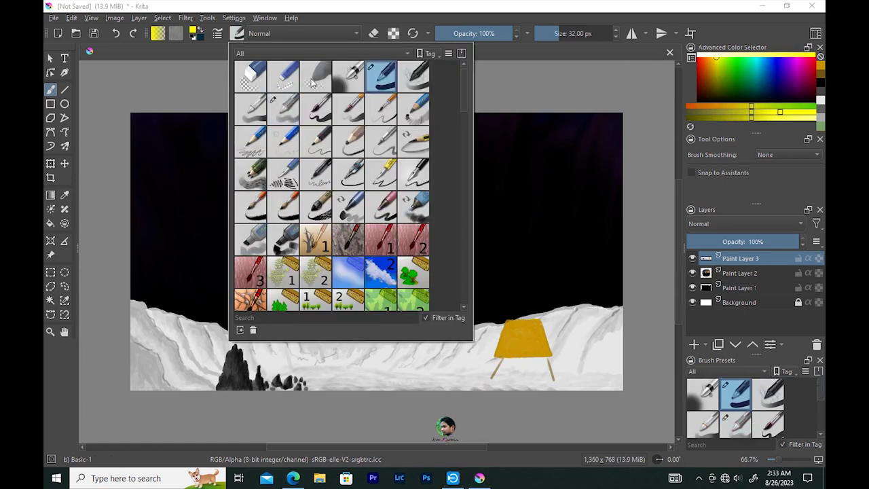
# Step: Select the Basic-2 Opacity brush with a near-black colour
pyautogui.click(394, 81)
pyautogui.press('F5')
pyautogui.press('Escape')
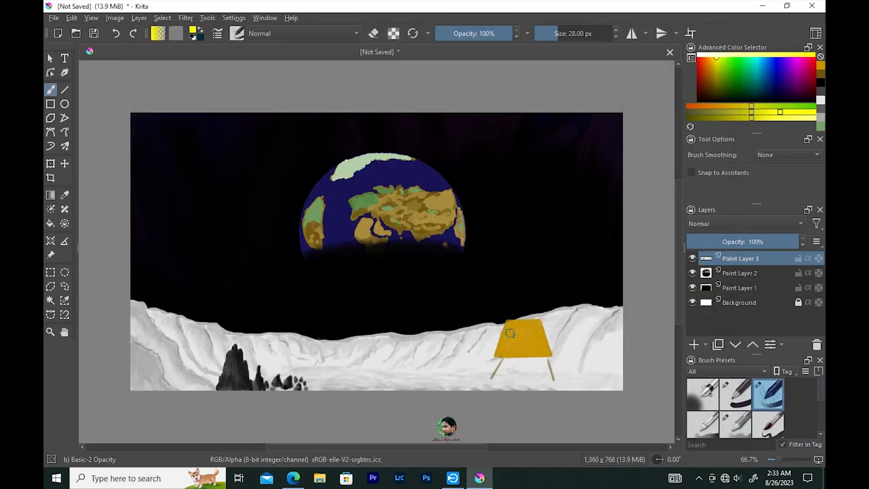
pyautogui.keyDown('ctrl'); pyautogui.click(591, 229); pyautogui.keyUp('ctrl')
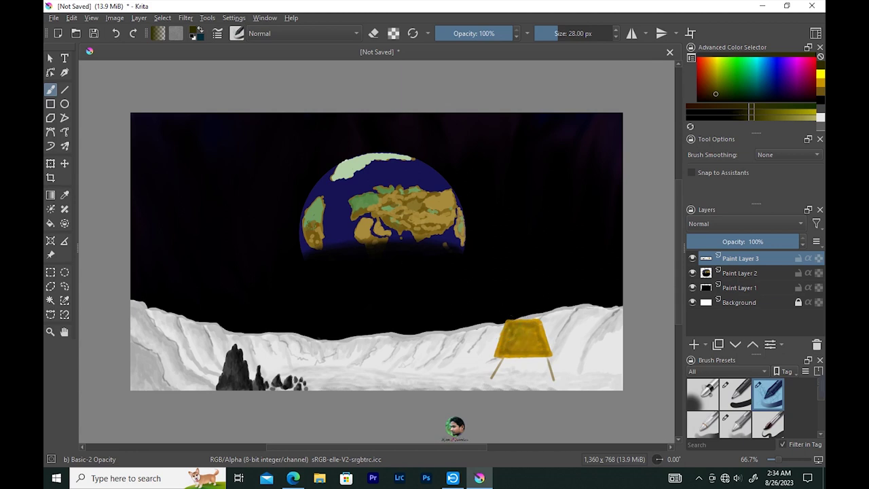
# Step: Switch to the Basic-4 Flow Opacity brush and start a Bezier curve on the lander
pyautogui.click(237, 33)
pyautogui.click(736, 420)
pyautogui.click(50, 132)
pyautogui.click(513, 320)
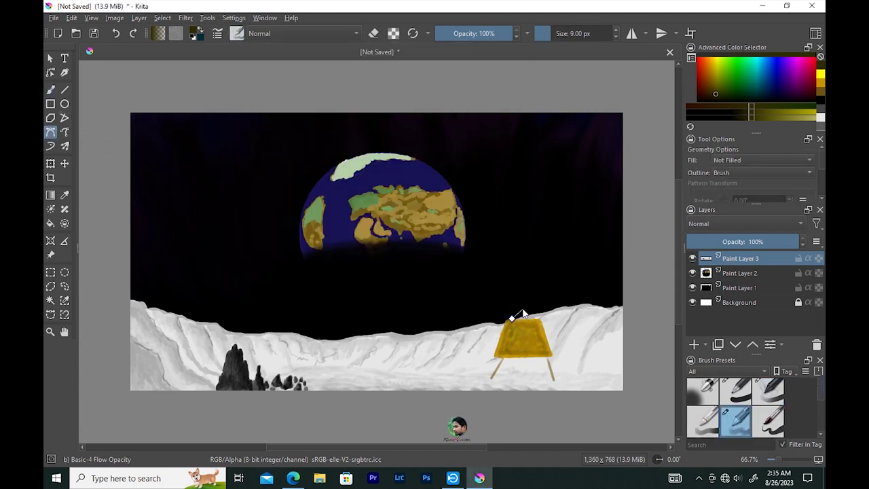
# Step: Paint a lighter yellow dome atop the lander and a dark bar along its right edge
pyautogui.moveTo(522, 311); pyautogui.dragTo(523, 326)
pyautogui.click(52, 91)
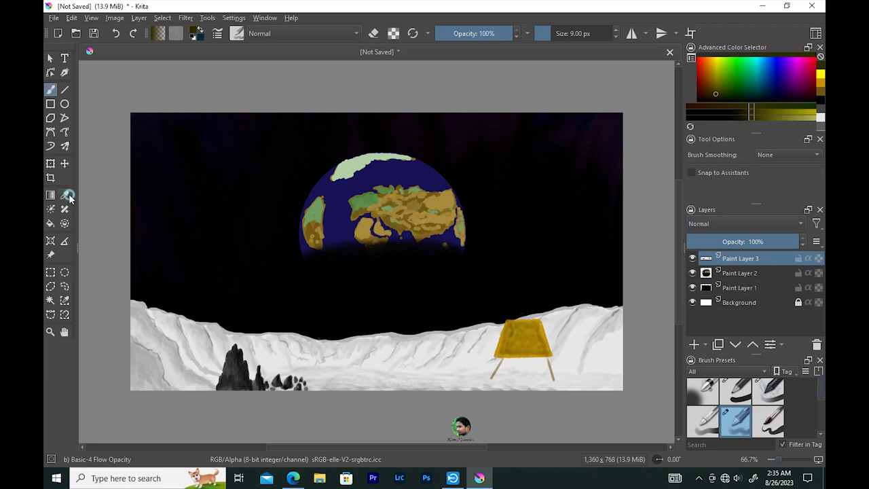
pyautogui.keyDown('ctrl'); pyautogui.click(522, 315); pyautogui.keyUp('ctrl')
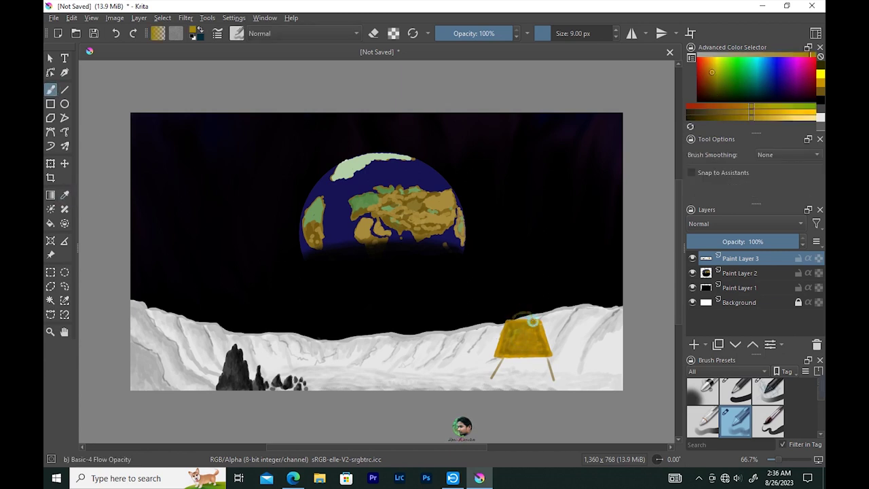
pyautogui.moveTo(517, 314); pyautogui.dragTo(528, 313)
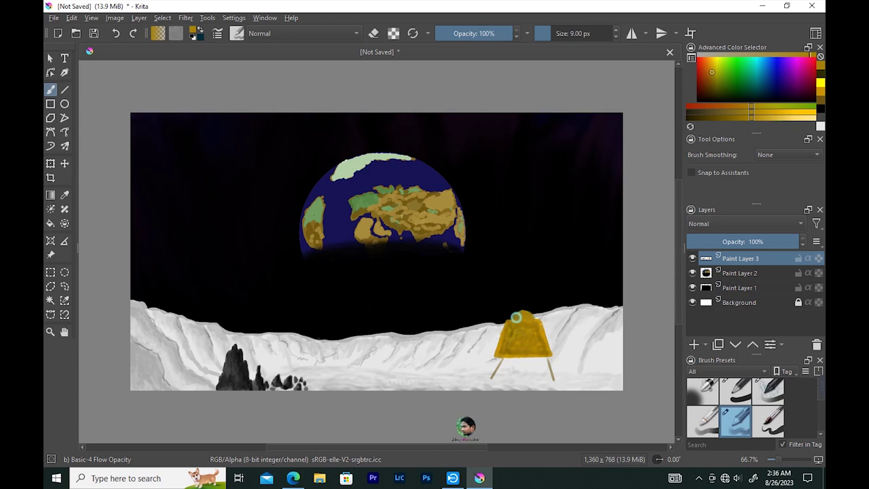
pyautogui.keyDown('ctrl'); pyautogui.click(529, 312); pyautogui.keyUp('ctrl')
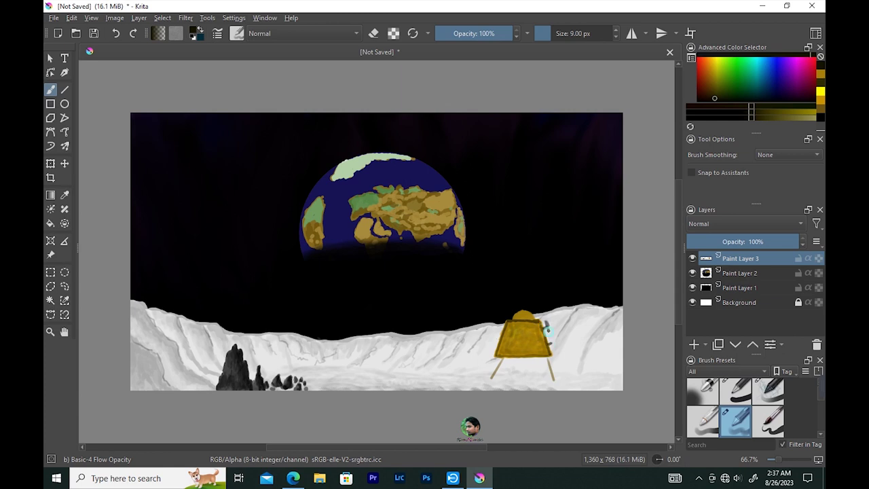
pyautogui.moveTo(543, 322); pyautogui.dragTo(554, 352)
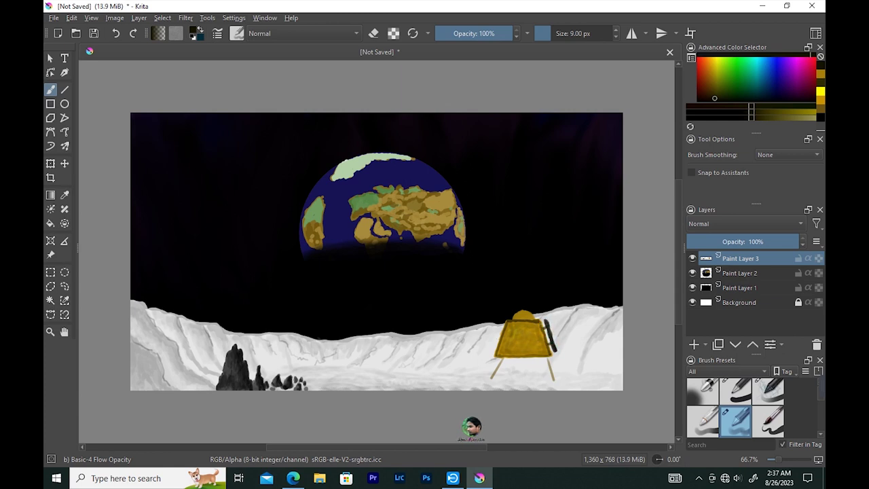
# Step: Shrink the brush to 7 px and draw straight edges across the lander, undoing a stray stroke
pyautogui.press('[')
pyautogui.click(64, 90)
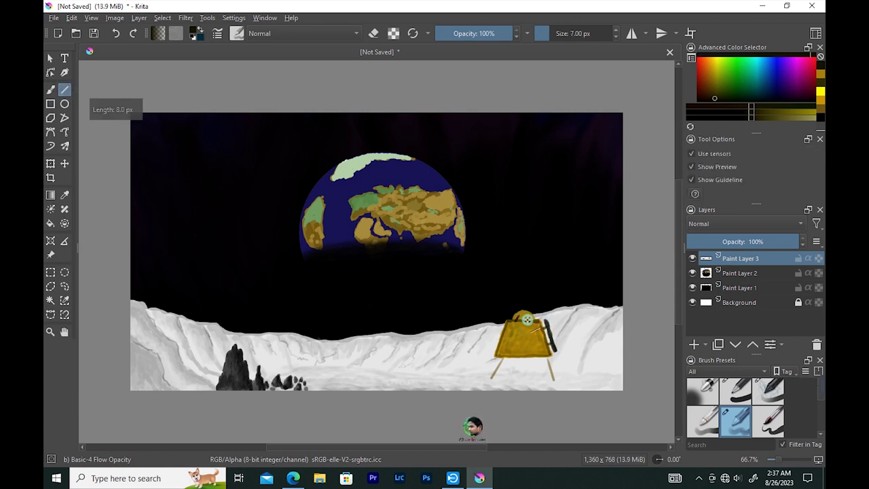
pyautogui.moveTo(520, 334); pyautogui.dragTo(508, 335)
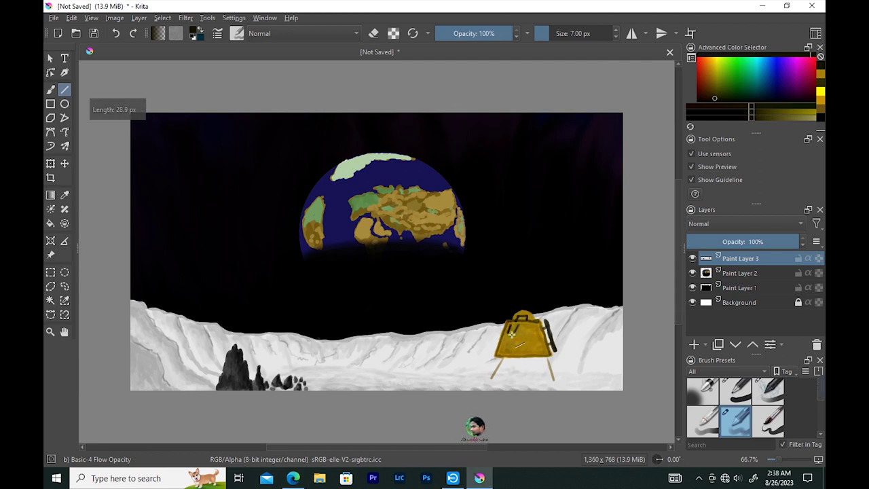
pyautogui.moveTo(508, 335); pyautogui.dragTo(554, 347)
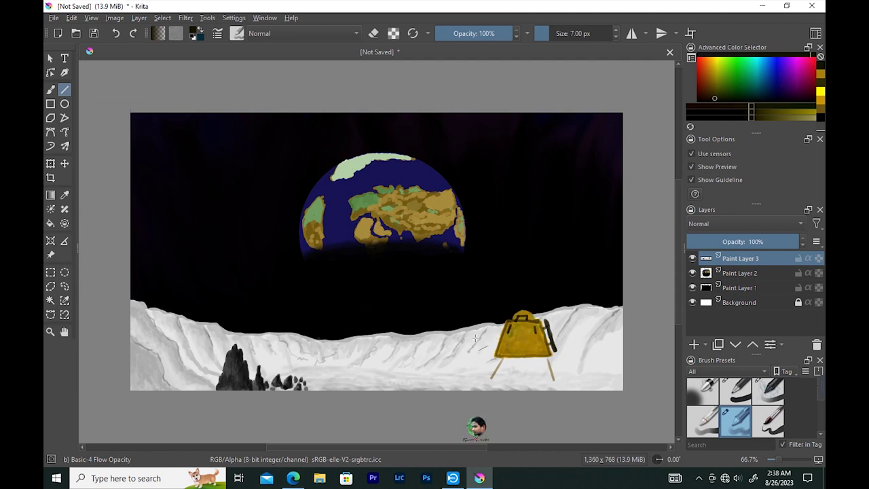
pyautogui.press('b')
pyautogui.moveTo(505, 341)
pyautogui.mouseDown()
pyautogui.moveTo(518, 334)
pyautogui.moveTo(511, 330)
pyautogui.mouseUp()
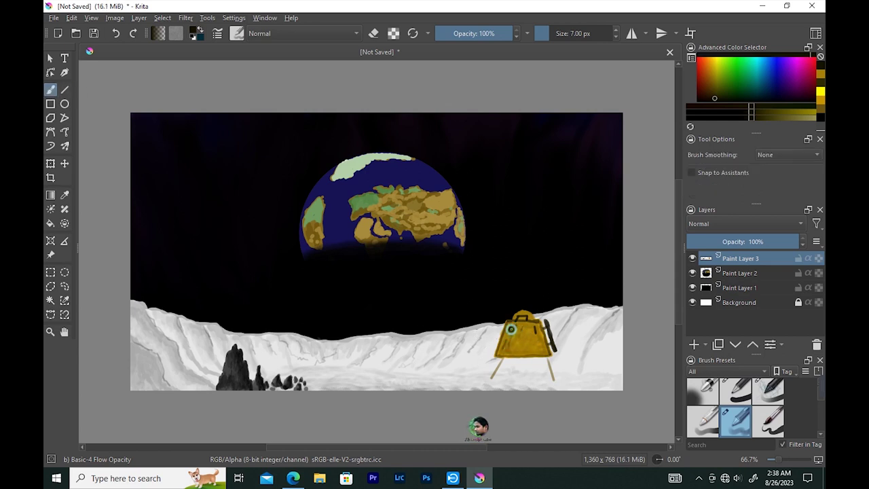
pyautogui.hotkey('ctrl', 'z')
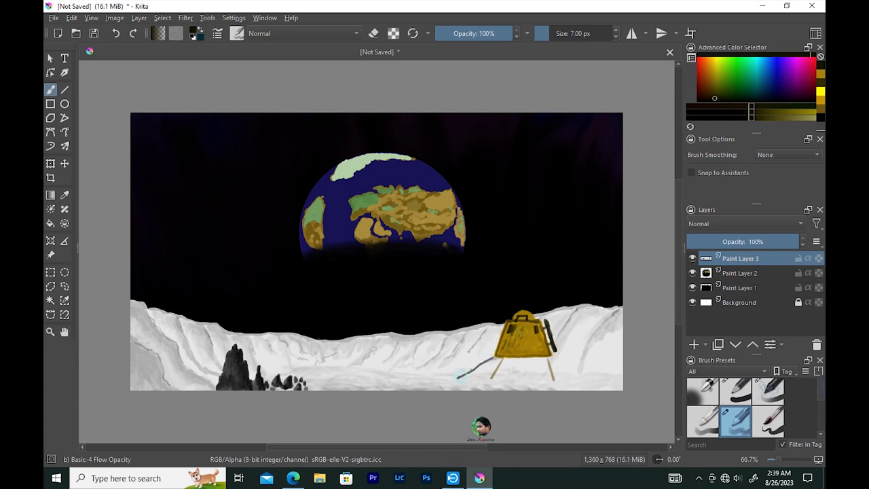
# Step: Draw a long dark ramp slanting down-left from the lander and darken it
pyautogui.press('v')
pyautogui.moveTo(495, 359); pyautogui.dragTo(458, 375)
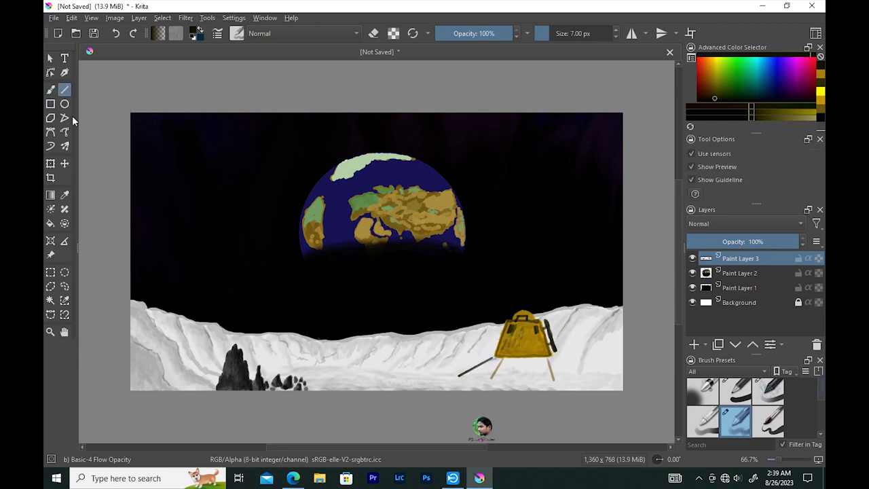
pyautogui.press('b')
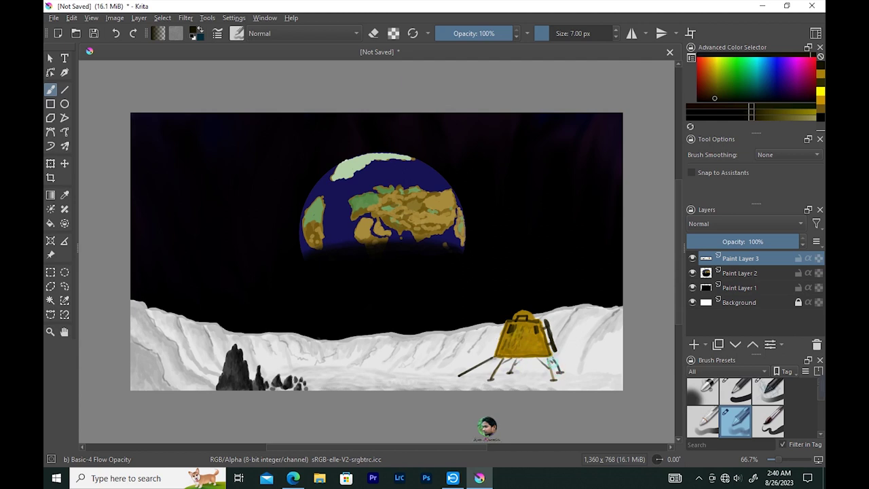
pyautogui.moveTo(469, 371); pyautogui.dragTo(479, 365)
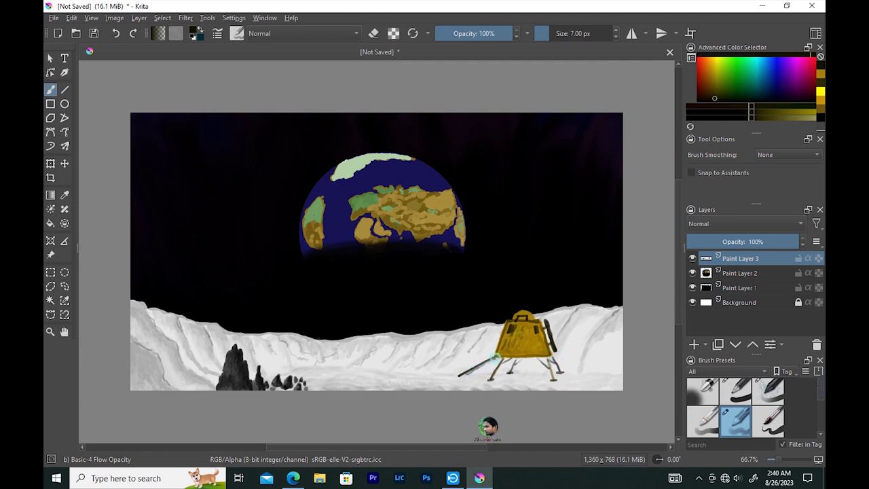
pyautogui.moveTo(466, 373); pyautogui.dragTo(495, 356)
pyautogui.press('v')
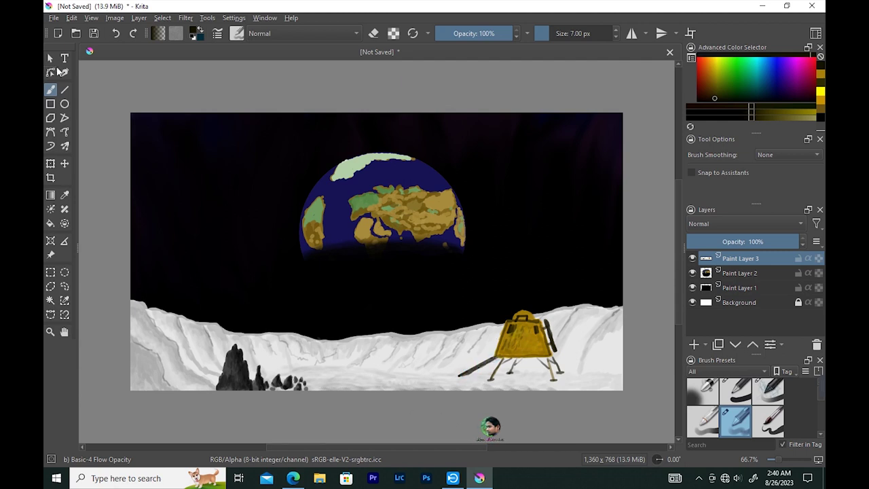
pyautogui.keyDown('ctrl'); pyautogui.click(519, 343); pyautogui.keyUp('ctrl')
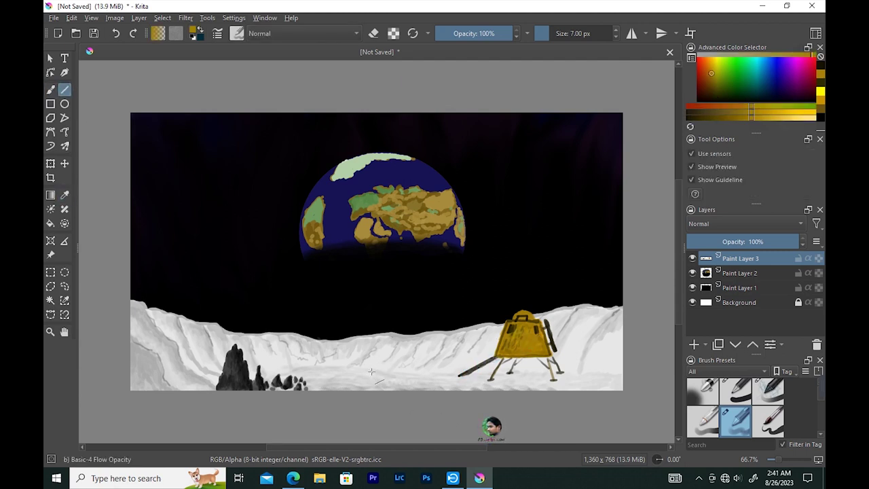
pyautogui.moveTo(373, 372); pyautogui.dragTo(405, 372)
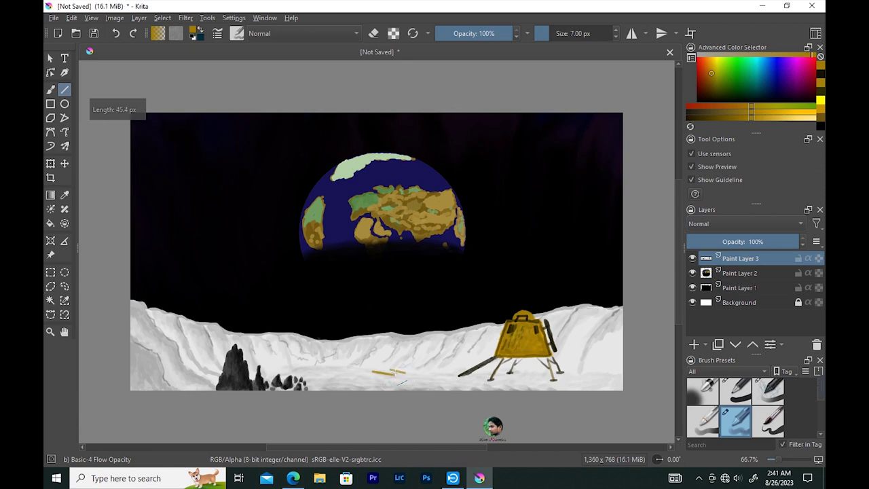
pyautogui.moveTo(405, 372); pyautogui.dragTo(371, 373)
pyautogui.click(50, 89)
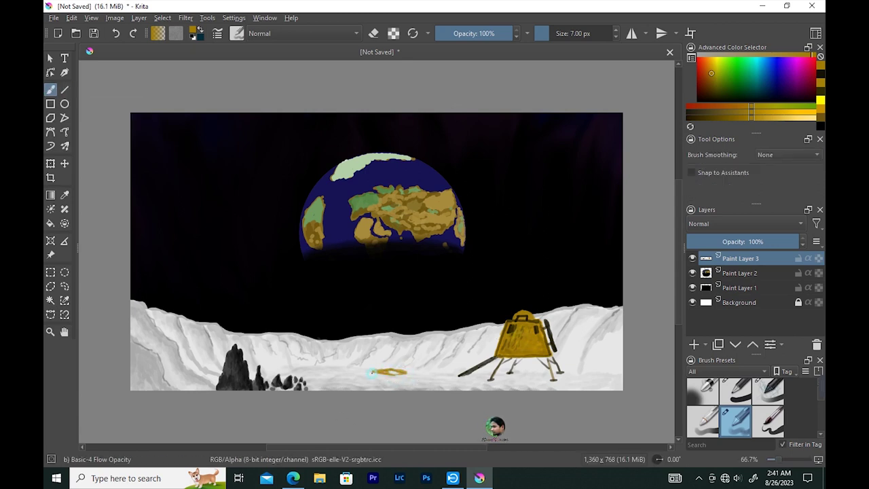
pyautogui.moveTo(391, 381)
pyautogui.mouseDown()
pyautogui.moveTo(405, 374)
pyautogui.moveTo(373, 373)
pyautogui.mouseUp()
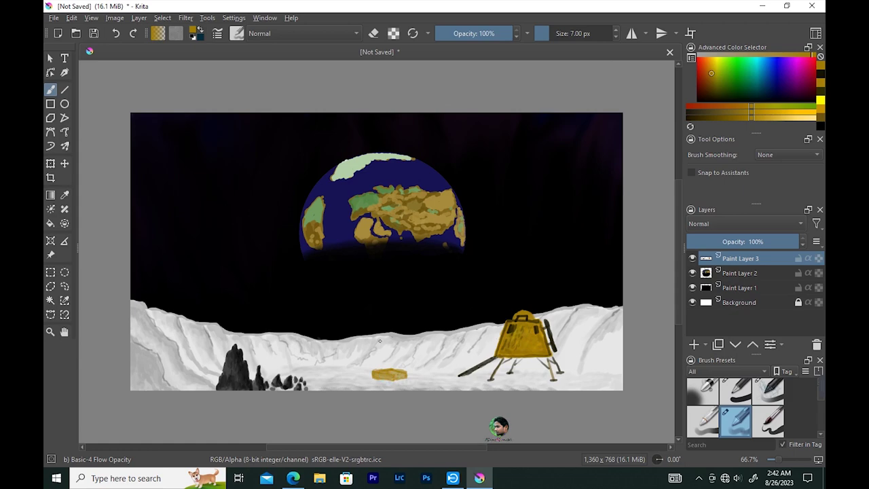
pyautogui.hotkey('ctrl', 's')
pyautogui.write('www')
pyautogui.press('Return')
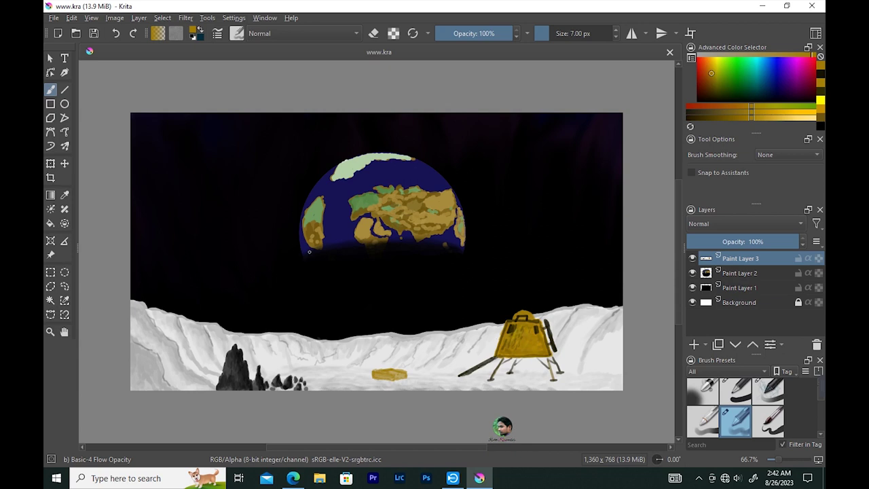
pyautogui.click(392, 372)
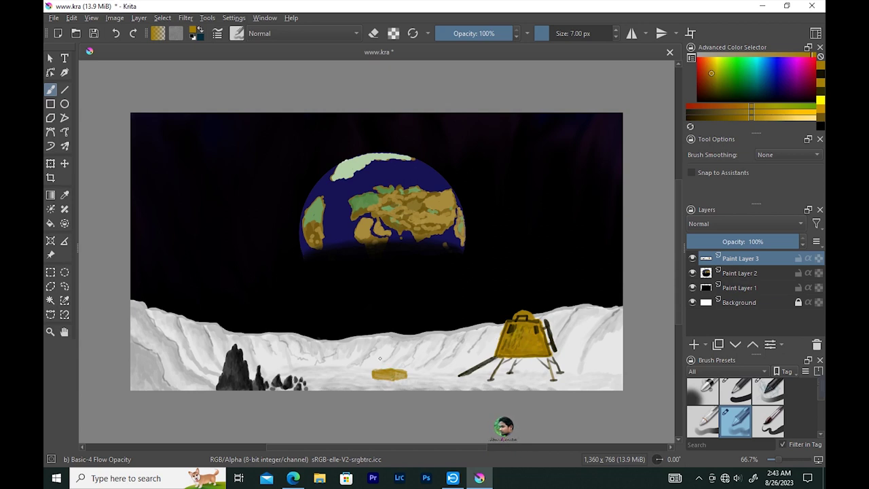
pyautogui.moveTo(751, 117); pyautogui.dragTo(714, 117)
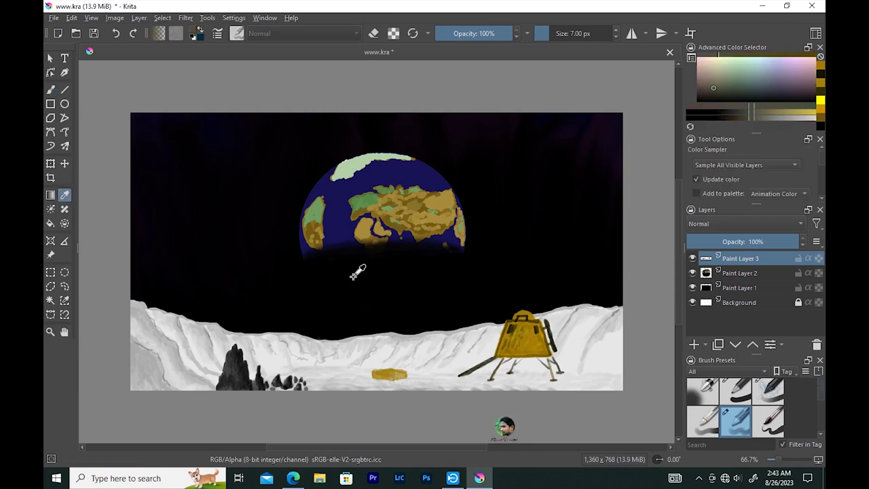
# Step: Paint a dark panel and wheel on the gold box, undoing unwanted strokes
pyautogui.moveTo(384, 373); pyautogui.dragTo(391, 373)
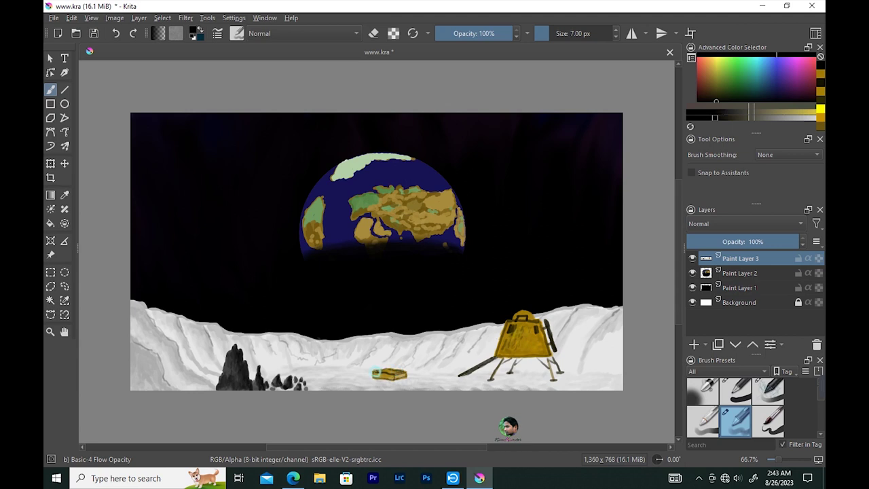
pyautogui.hotkey('ctrl', 'z')
pyautogui.moveTo(393, 364); pyautogui.dragTo(395, 369)
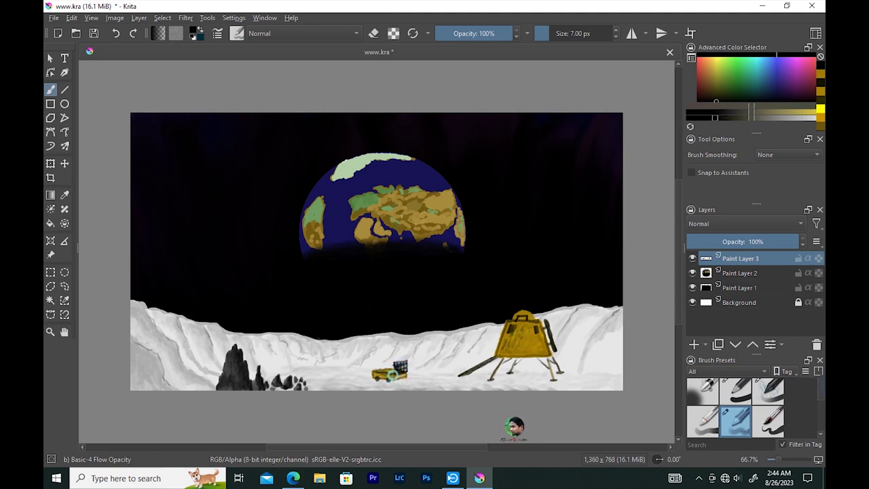
pyautogui.hotkey('ctrl', 'z')
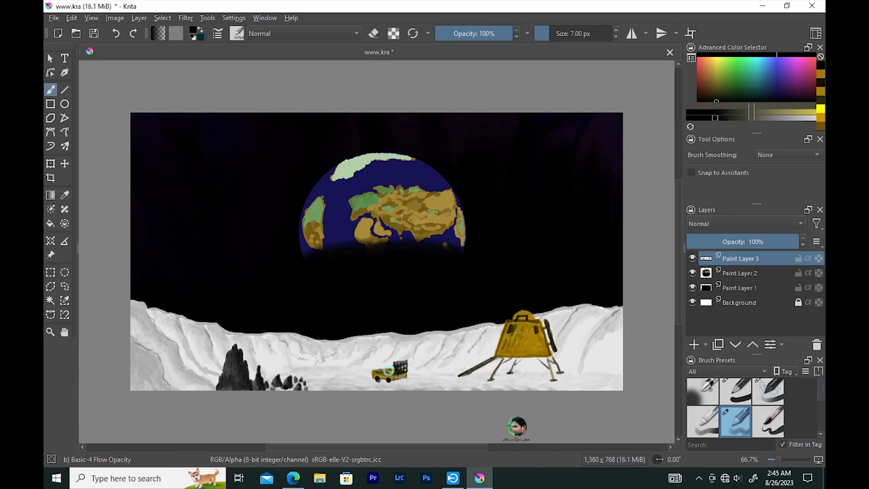
# Step: Paint grey shadows on the snow beside the rover and under the lander
pyautogui.hotkey('ctrl', 'z')
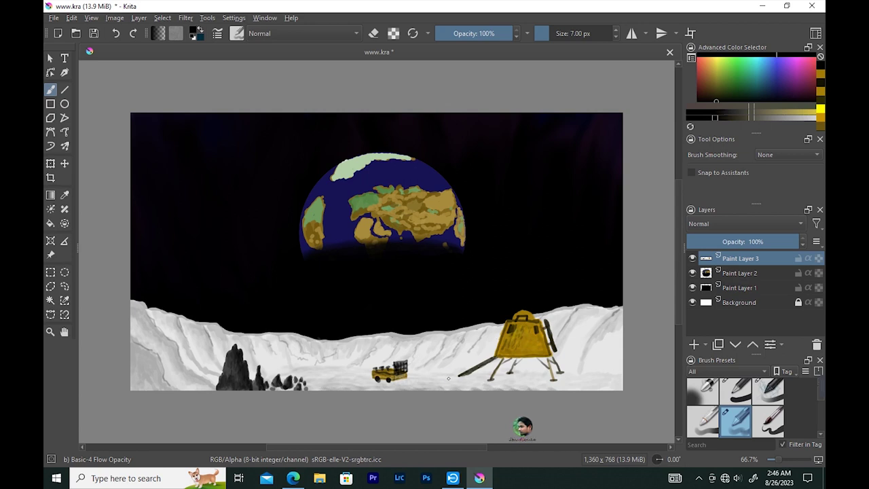
pyautogui.click(367, 379)
pyautogui.moveTo(357, 380); pyautogui.dragTo(382, 381)
pyautogui.moveTo(459, 378); pyautogui.dragTo(472, 381)
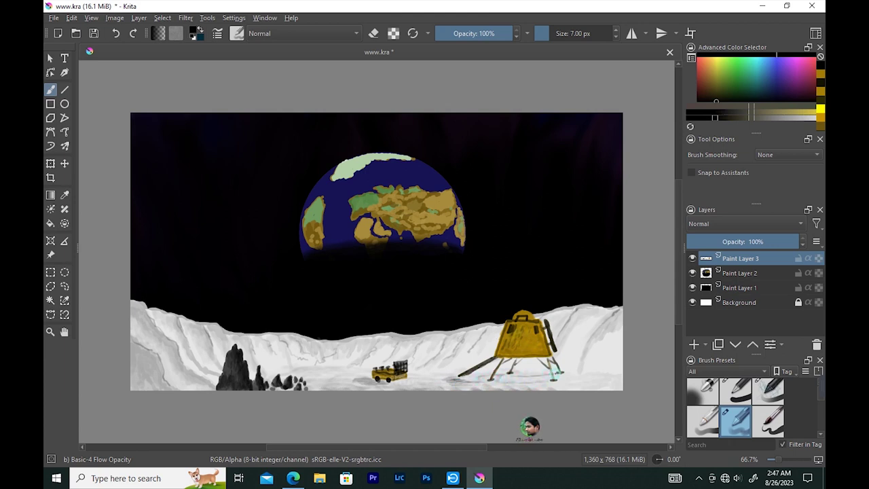
pyautogui.moveTo(461, 377); pyautogui.dragTo(487, 381)
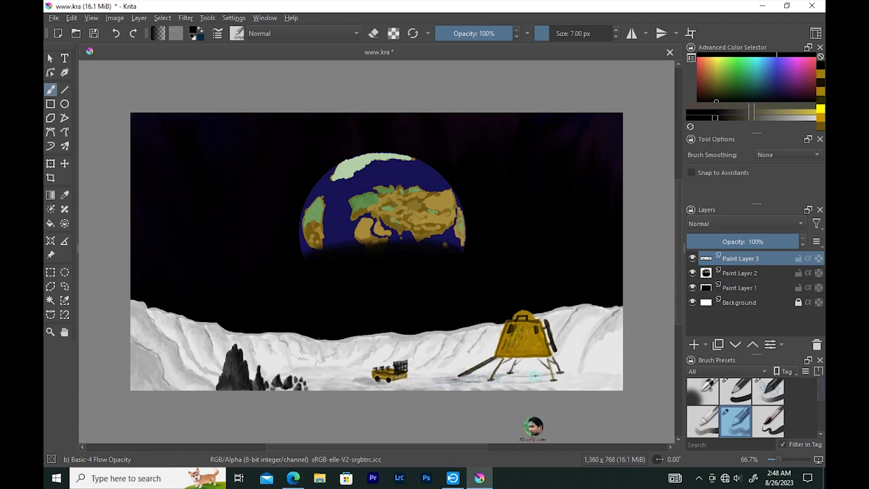
pyautogui.moveTo(510, 382)
pyautogui.mouseDown()
pyautogui.moveTo(428, 381)
pyautogui.moveTo(438, 381)
pyautogui.mouseUp()
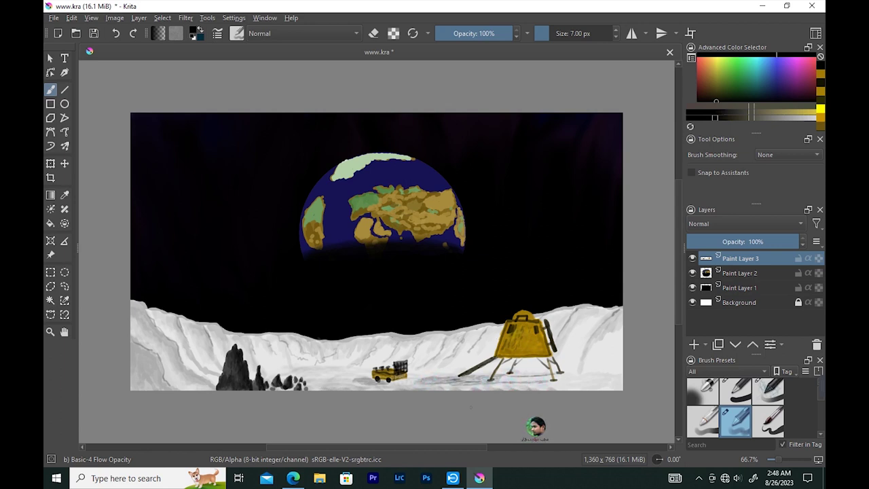
# Step: Deepen and even out the shadows under the rover and between rover and lander
pyautogui.moveTo(369, 377)
pyautogui.mouseDown()
pyautogui.moveTo(384, 381)
pyautogui.moveTo(325, 383)
pyautogui.moveTo(334, 379)
pyautogui.mouseUp()
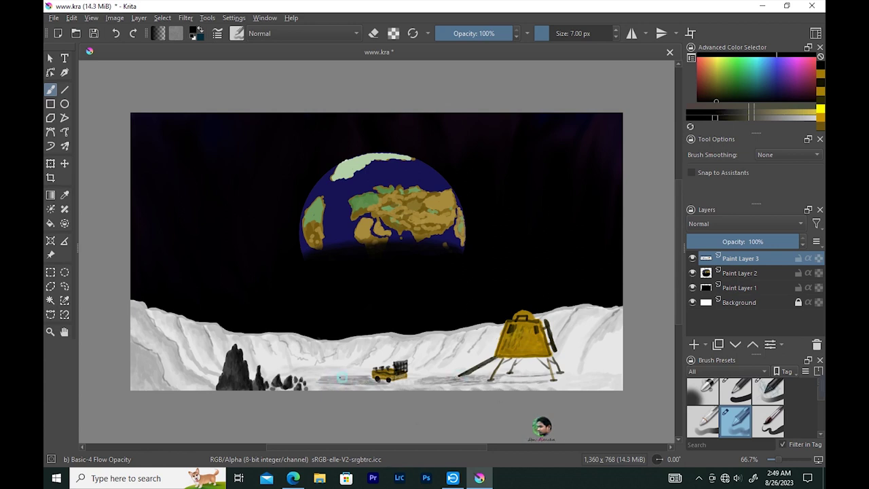
pyautogui.moveTo(348, 378); pyautogui.dragTo(327, 380)
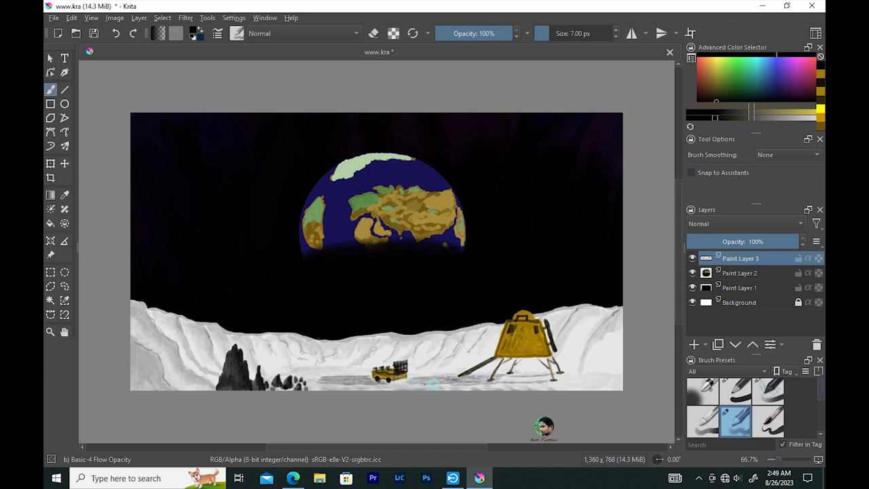
pyautogui.moveTo(462, 383); pyautogui.dragTo(438, 379)
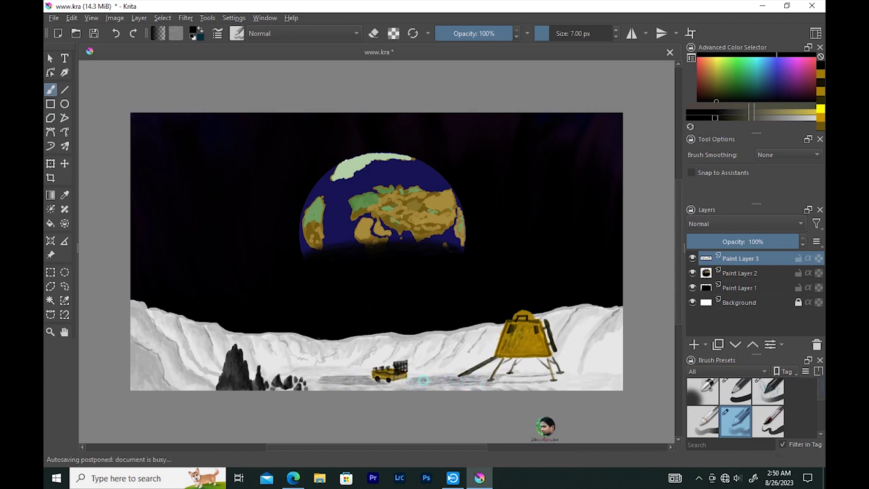
pyautogui.moveTo(438, 378)
pyautogui.mouseDown()
pyautogui.moveTo(425, 378)
pyautogui.moveTo(468, 376)
pyautogui.mouseUp()
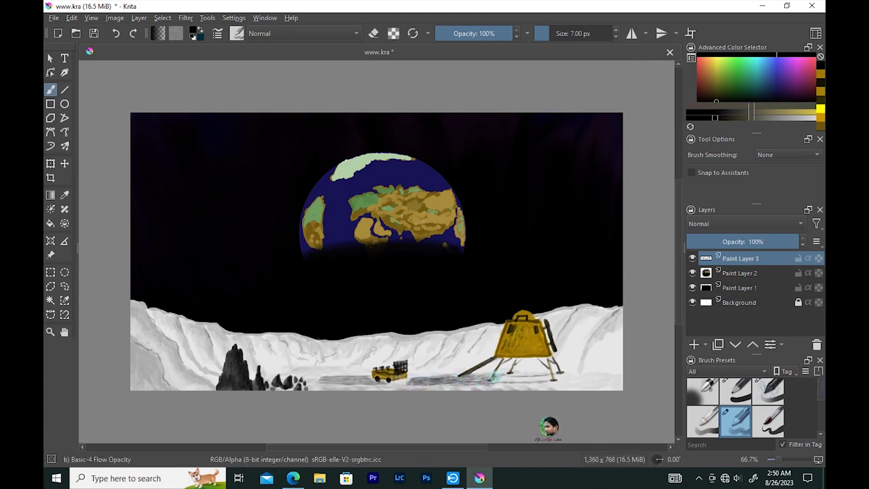
pyautogui.moveTo(467, 376); pyautogui.dragTo(451, 377)
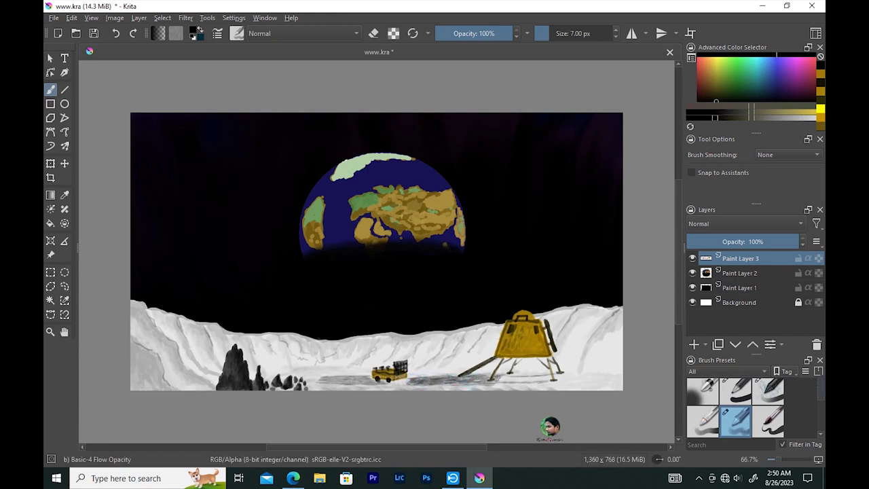
pyautogui.moveTo(472, 378)
pyautogui.mouseDown()
pyautogui.moveTo(482, 367)
pyautogui.moveTo(451, 383)
pyautogui.moveTo(482, 381)
pyautogui.moveTo(326, 380)
pyautogui.moveTo(381, 383)
pyautogui.moveTo(322, 380)
pyautogui.moveTo(342, 380)
pyautogui.moveTo(320, 368)
pyautogui.mouseUp()
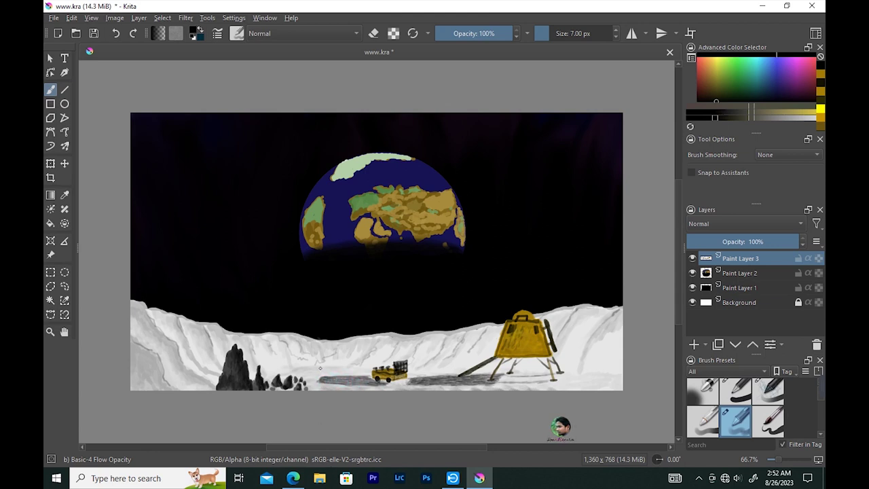
pyautogui.click(66, 91)
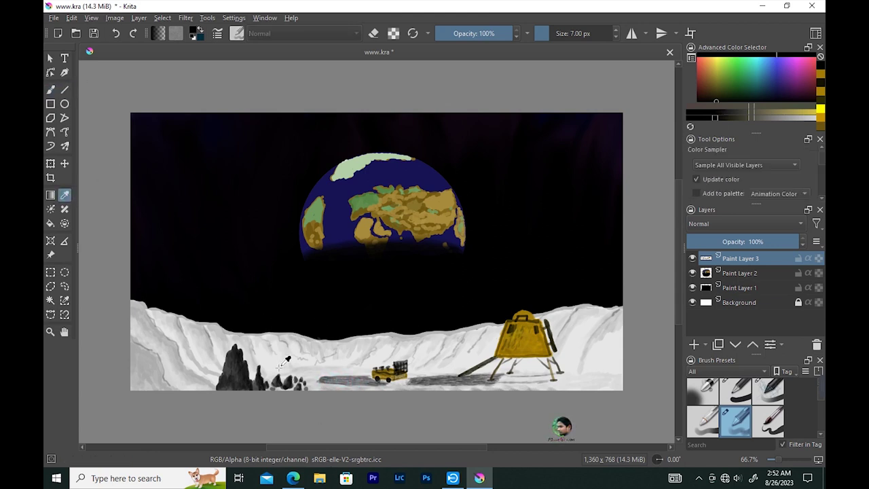
# Step: Draw a 4 px straight flagpole near the rocks and the flag's top edge
pyautogui.press('x')
pyautogui.press('[')
pyautogui.press('[')
pyautogui.press('[')
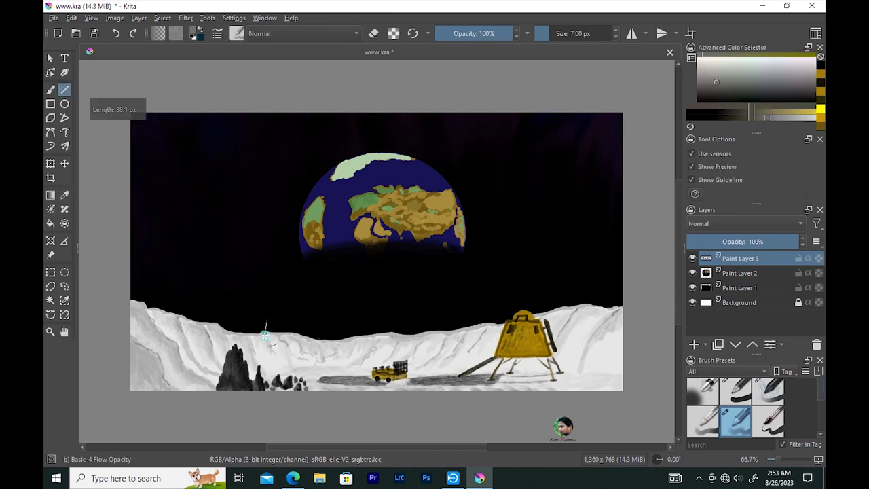
pyautogui.moveTo(283, 317); pyautogui.dragTo(282, 375)
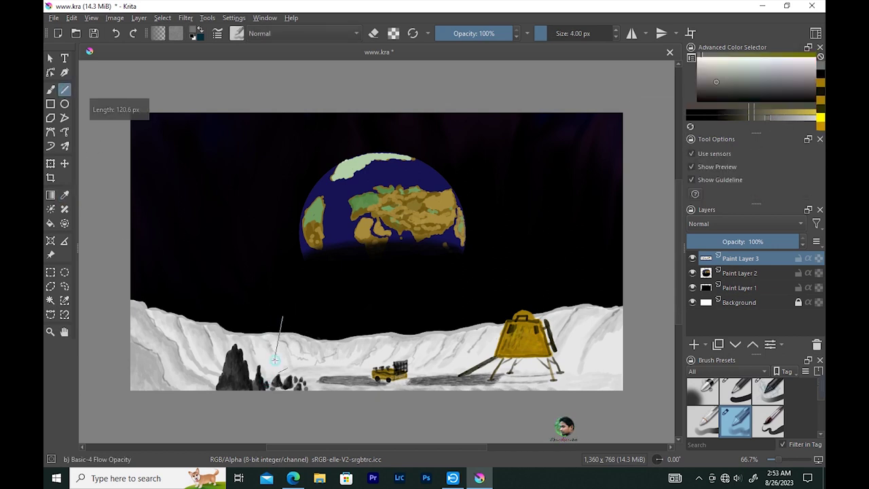
pyautogui.moveTo(282, 317)
pyautogui.mouseDown()
pyautogui.moveTo(315, 318)
pyautogui.moveTo(315, 332)
pyautogui.mouseUp()
pyautogui.press('b')
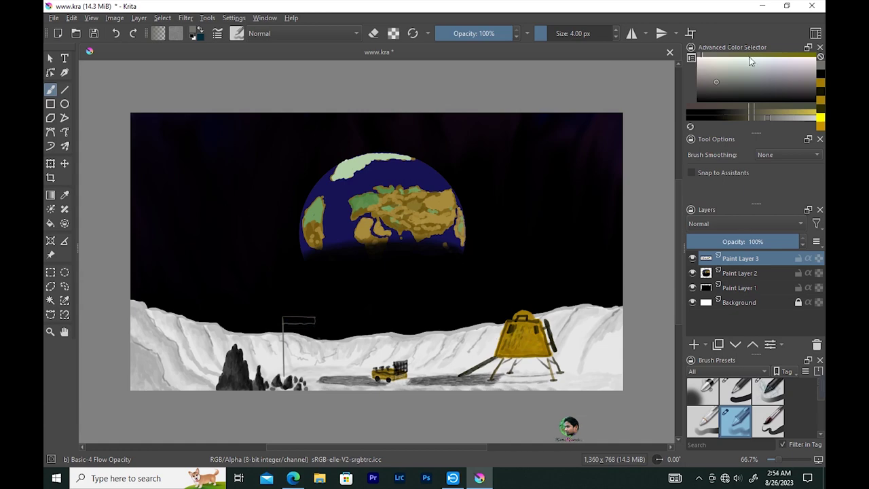
# Step: Paint the flag's top stripe orange with the soft flow-opacity brush
pyautogui.click(702, 74)
pyautogui.click(715, 119)
pyautogui.click(237, 33)
pyautogui.click(252, 81)
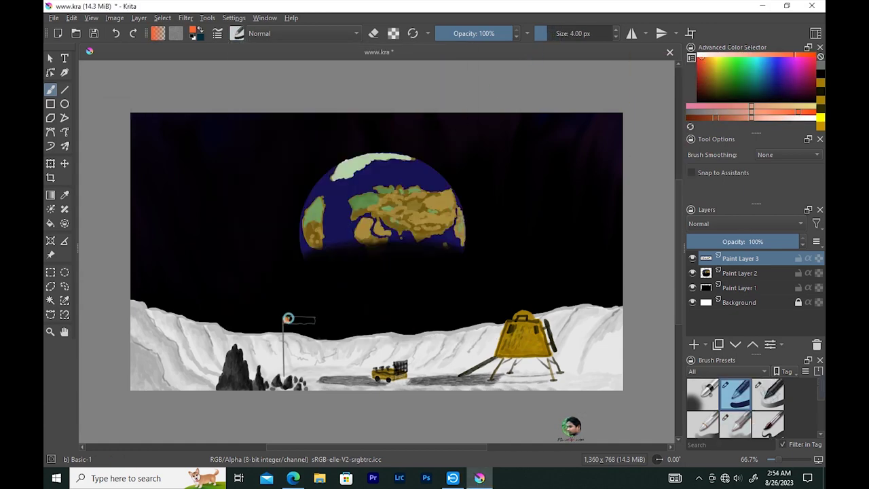
pyautogui.click(237, 33)
pyautogui.click(388, 82)
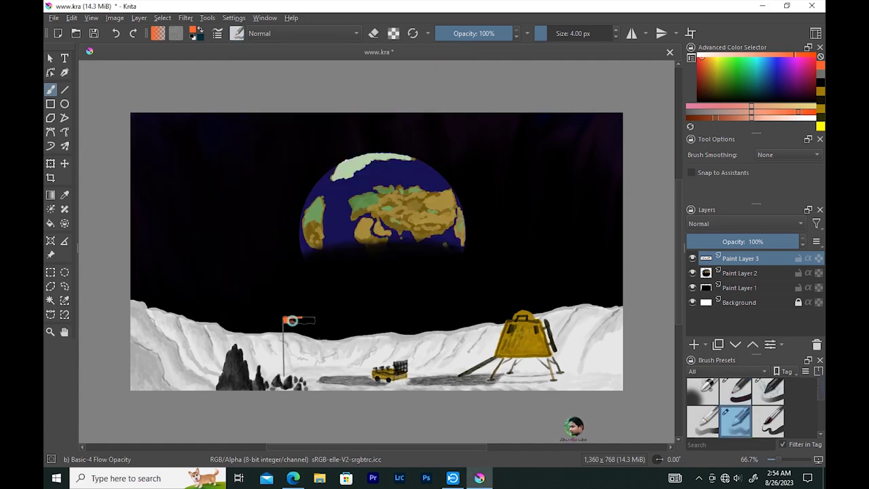
pyautogui.moveTo(297, 319); pyautogui.dragTo(308, 319)
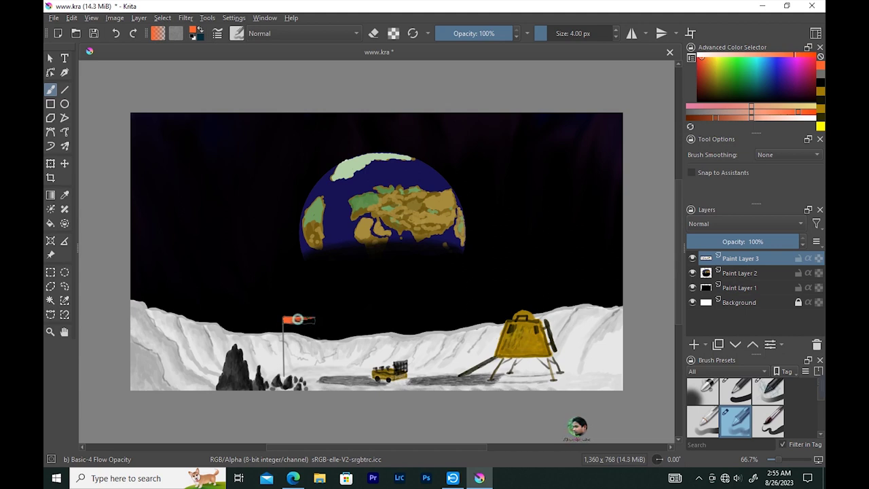
pyautogui.moveTo(302, 317)
pyautogui.mouseDown()
pyautogui.moveTo(313, 316)
pyautogui.moveTo(299, 322)
pyautogui.mouseUp()
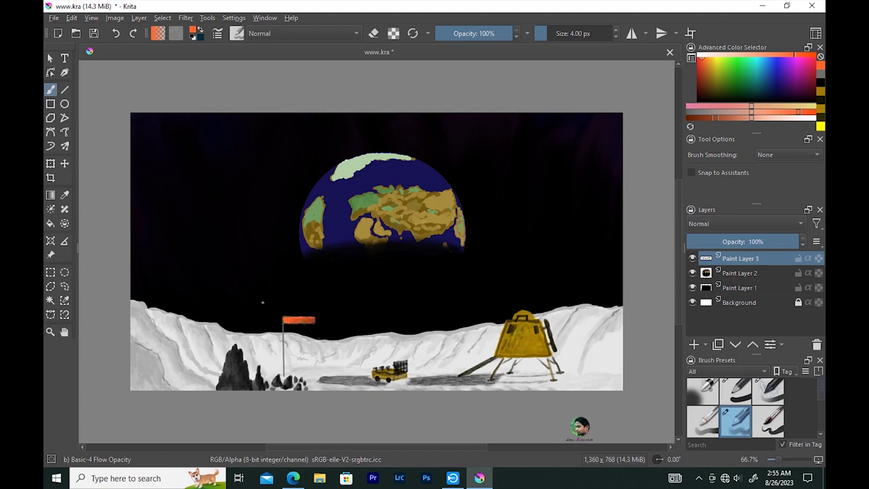
# Step: Paint the flag's middle stripe near-white
pyautogui.keyDown('ctrl'); pyautogui.click(166, 302); pyautogui.keyUp('ctrl')
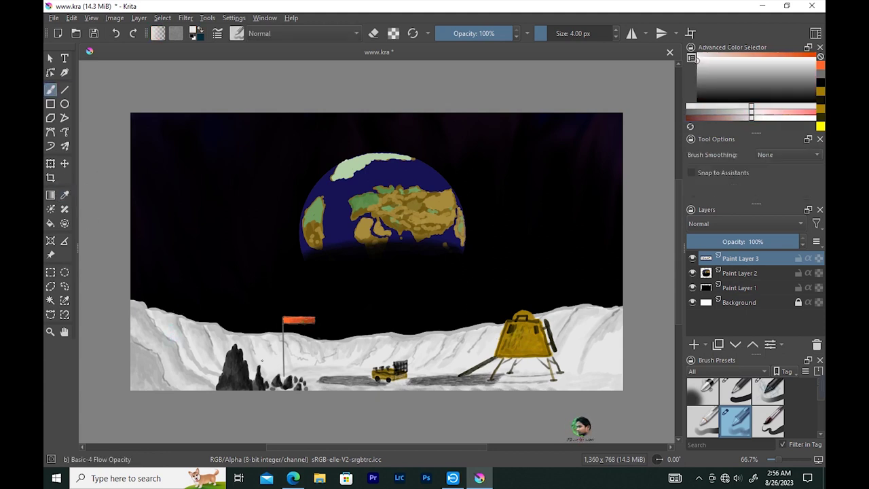
pyautogui.moveTo(285, 324); pyautogui.dragTo(313, 324)
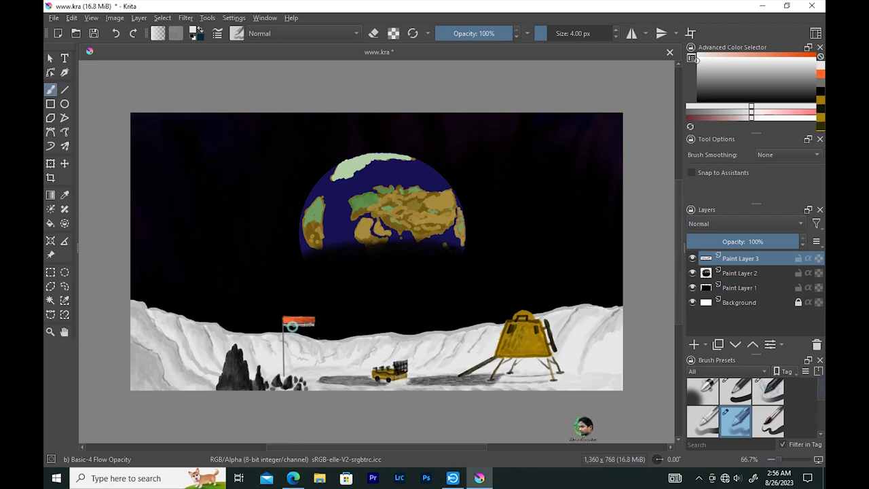
pyautogui.hotkey('ctrl', 'z')
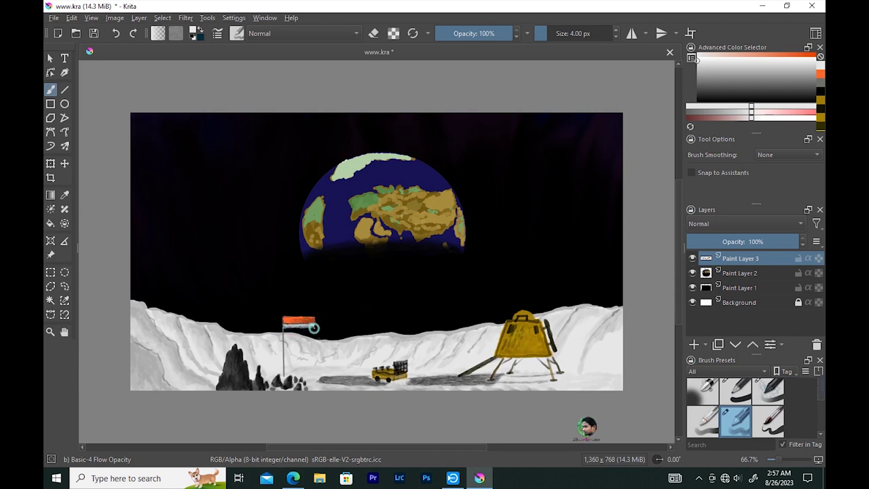
pyautogui.moveTo(307, 327); pyautogui.dragTo(299, 327)
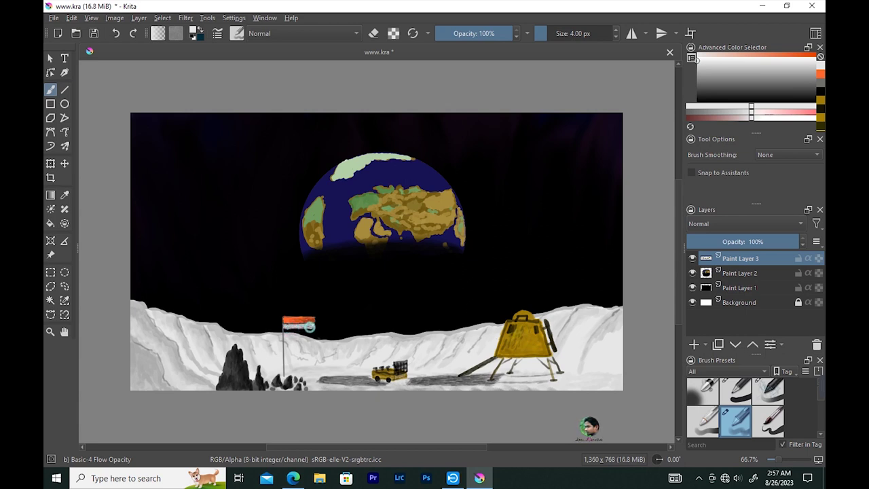
# Step: Paint the bottom stripe bright green, save, and dab a black chakra
pyautogui.click(740, 82)
pyautogui.click(780, 112)
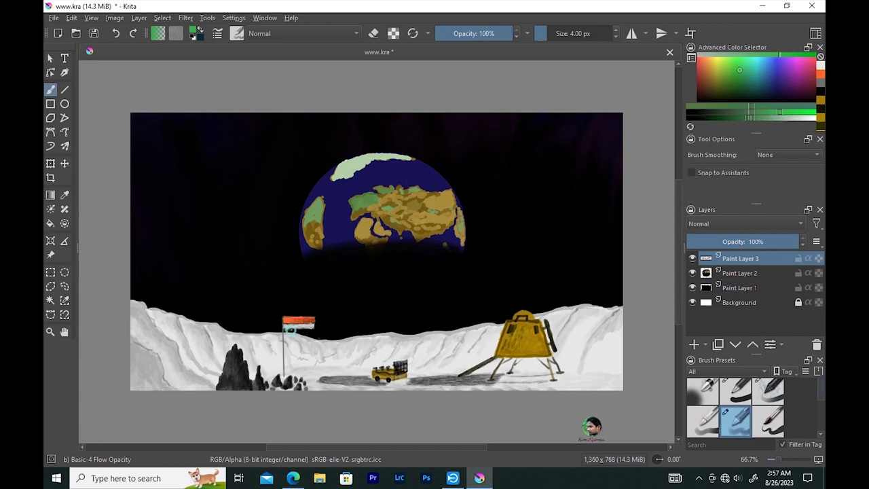
pyautogui.hotkey('ctrl', 's')
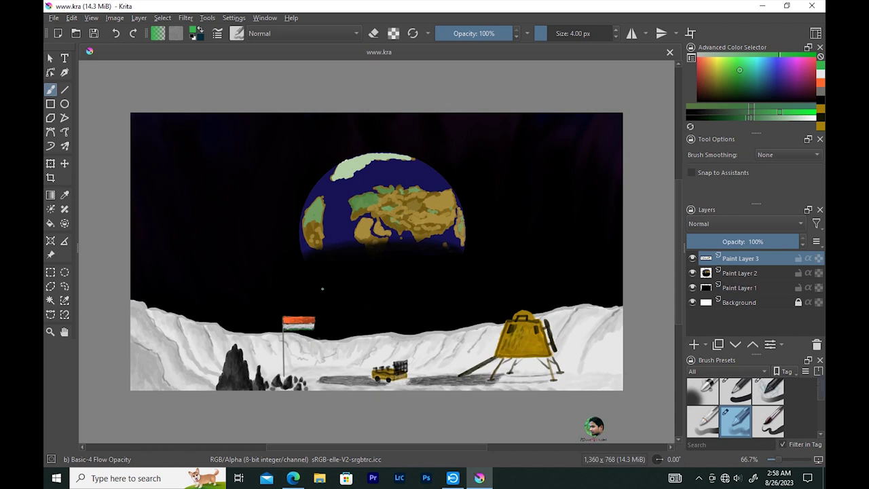
pyautogui.moveTo(283, 330); pyautogui.dragTo(299, 329)
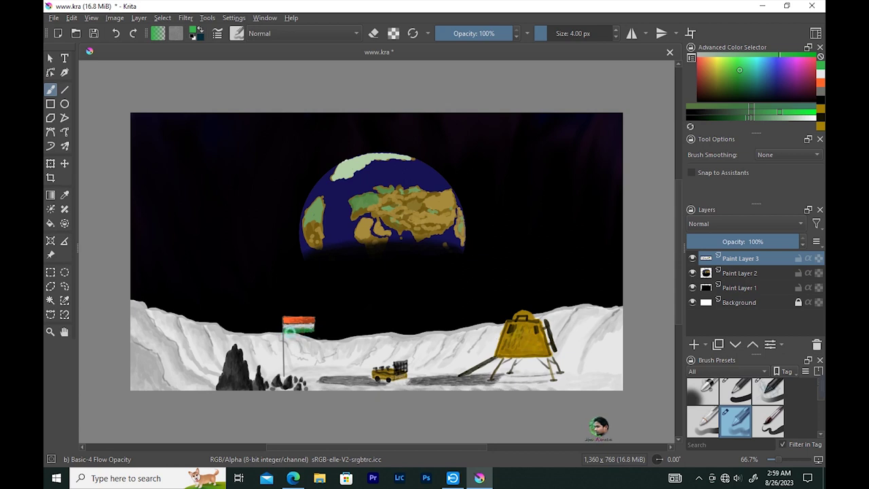
pyautogui.press('d')
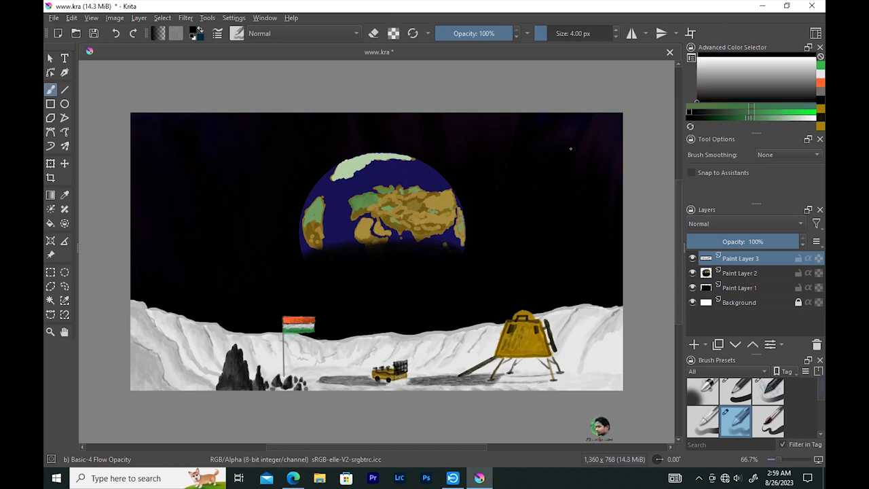
pyautogui.click(299, 325)
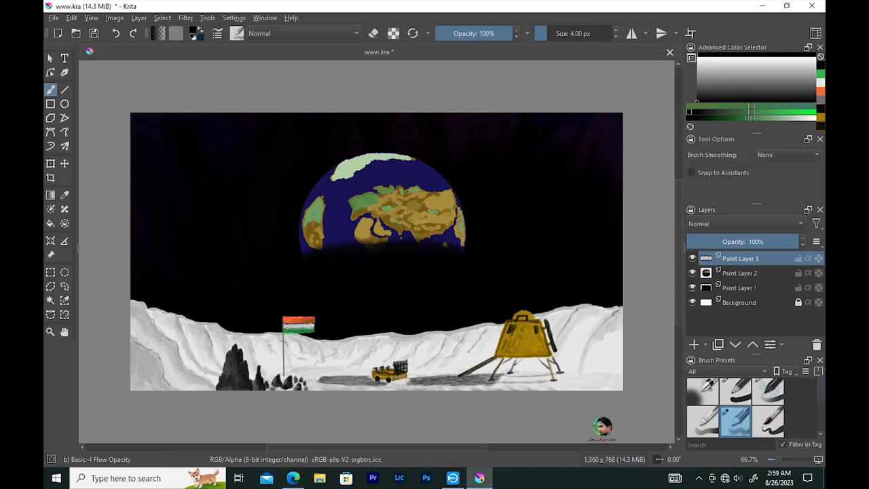
# Step: Darken the chakra and ground rocks, and add a dark rock in the lower-right corner
pyautogui.click(298, 326)
pyautogui.moveTo(324, 389)
pyautogui.mouseDown()
pyautogui.moveTo(314, 384)
pyautogui.moveTo(333, 386)
pyautogui.moveTo(318, 385)
pyautogui.mouseUp()
pyautogui.click(304, 387)
pyautogui.moveTo(614, 376); pyautogui.dragTo(611, 387)
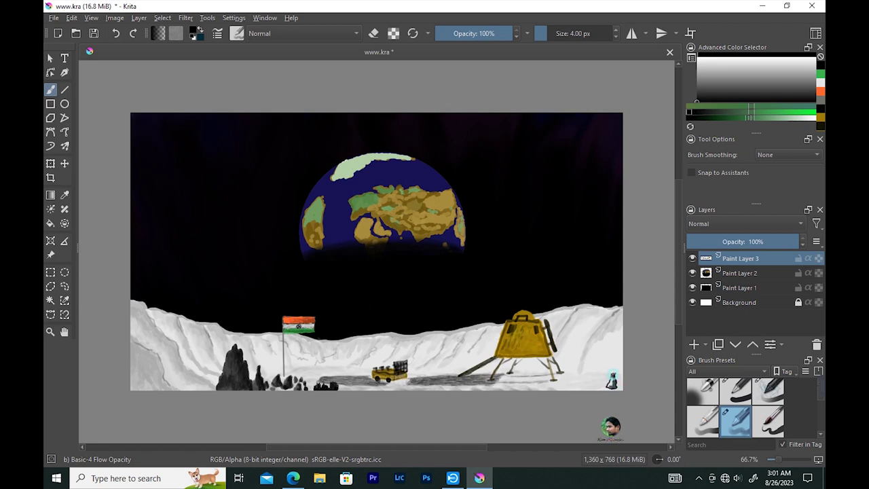
pyautogui.moveTo(611, 385)
pyautogui.mouseDown()
pyautogui.moveTo(616, 378)
pyautogui.moveTo(595, 380)
pyautogui.moveTo(595, 392)
pyautogui.mouseUp()
# Step: At 9 px, darken rocks by the pole, the rover's wheels and the gold lander
pyautogui.press(']')
pyautogui.press(']')
pyautogui.press(']')
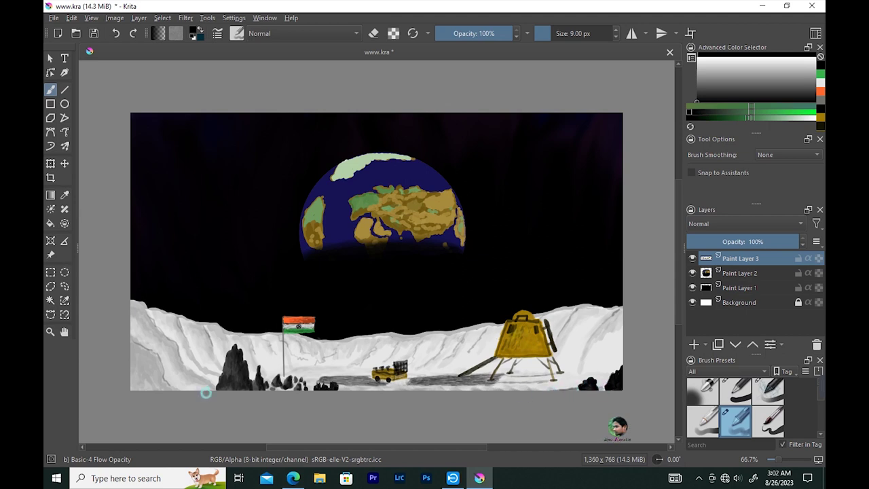
pyautogui.moveTo(292, 392); pyautogui.dragTo(279, 387)
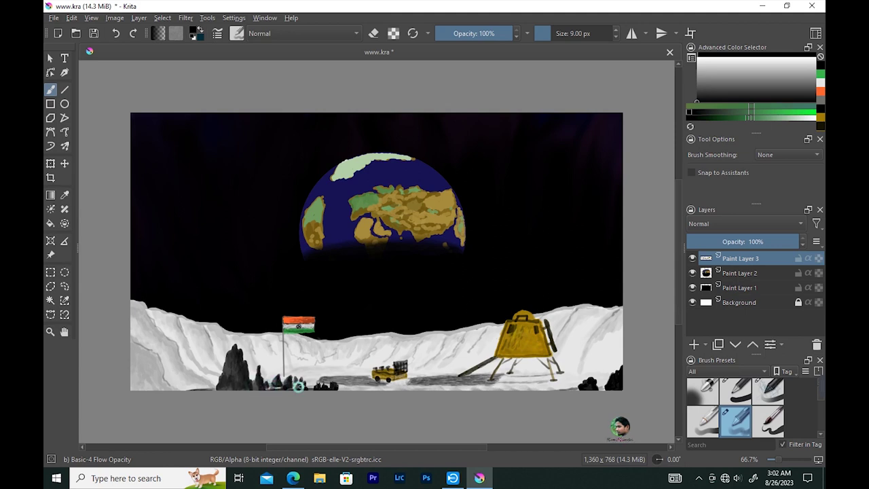
pyautogui.moveTo(384, 378); pyautogui.dragTo(376, 380)
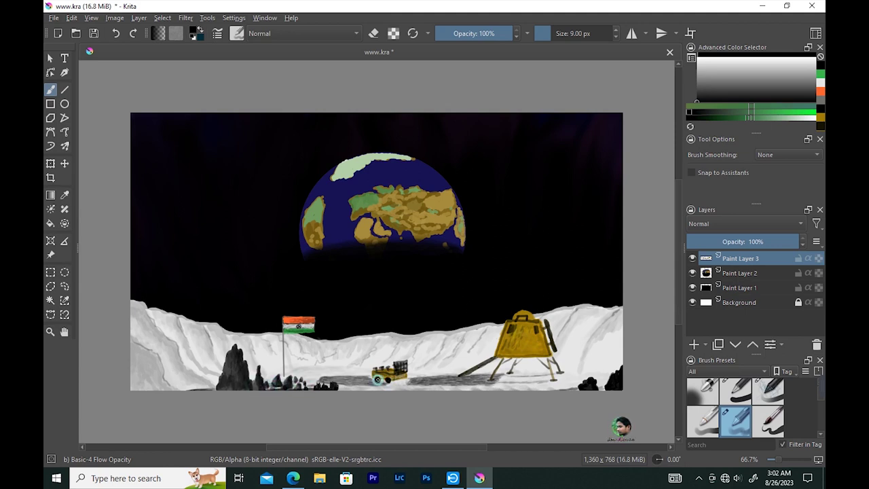
pyautogui.moveTo(506, 337)
pyautogui.mouseDown()
pyautogui.moveTo(524, 346)
pyautogui.moveTo(507, 352)
pyautogui.moveTo(516, 324)
pyautogui.moveTo(525, 322)
pyautogui.moveTo(541, 342)
pyautogui.moveTo(543, 327)
pyautogui.moveTo(547, 352)
pyautogui.moveTo(526, 324)
pyautogui.moveTo(509, 324)
pyautogui.moveTo(501, 353)
pyautogui.moveTo(509, 329)
pyautogui.moveTo(531, 331)
pyautogui.mouseUp()
# Step: On Paint Layer 1, sweep a 390 px Texture Starfield brush across the sky
pyautogui.click(763, 291)
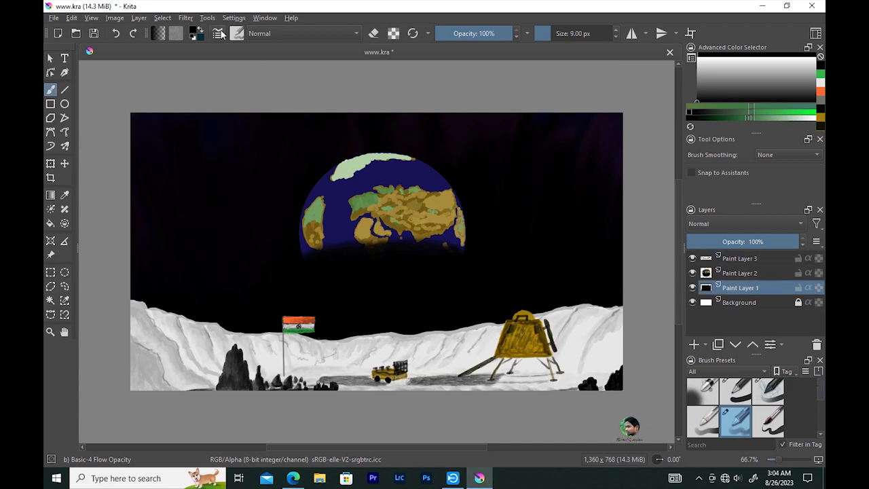
pyautogui.click(218, 33)
pyautogui.scroll(-5, 452, 249)
pyautogui.click(249, 227)
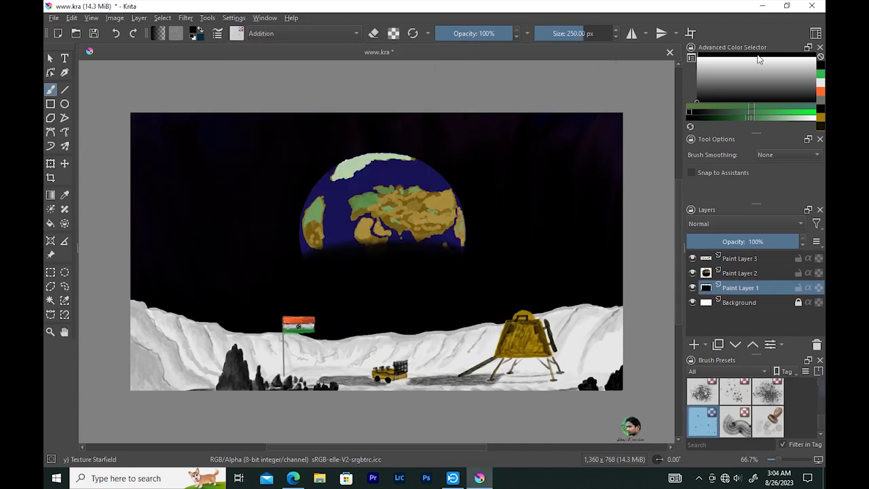
pyautogui.moveTo(759, 61); pyautogui.dragTo(757, 72)
pyautogui.moveTo(543, 197); pyautogui.dragTo(562, 145)
pyautogui.press(']')
pyautogui.press(']')
pyautogui.moveTo(251, 268); pyautogui.dragTo(297, 180)
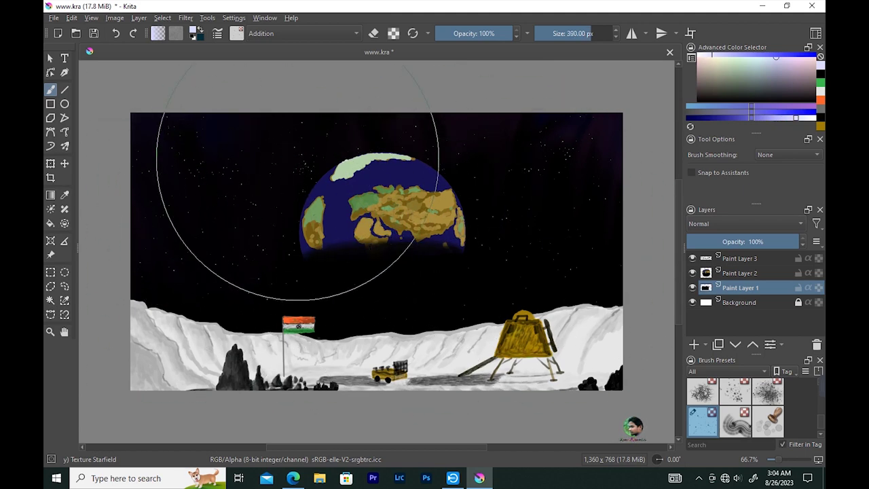
pyautogui.moveTo(193, 217)
pyautogui.mouseDown()
pyautogui.moveTo(575, 213)
pyautogui.moveTo(485, 115)
pyautogui.moveTo(582, 174)
pyautogui.mouseUp()
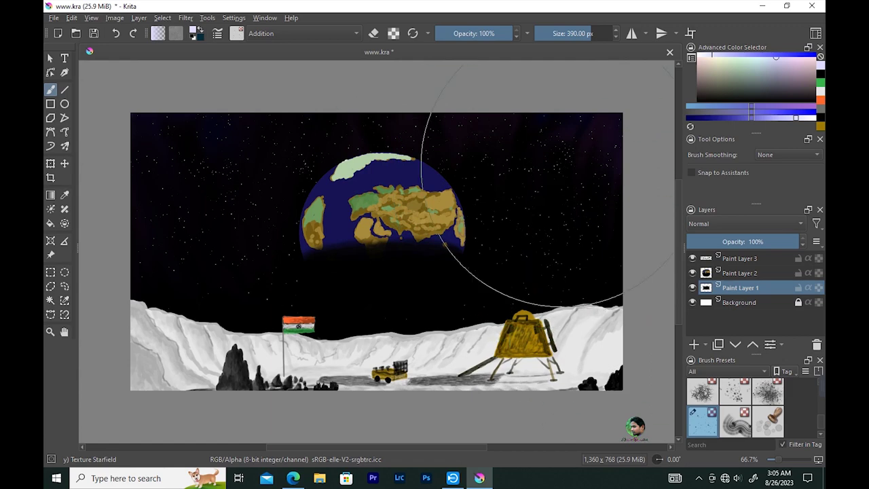
# Step: Pick a teal colour and return to the Basic-1 pen brush
pyautogui.click(757, 66)
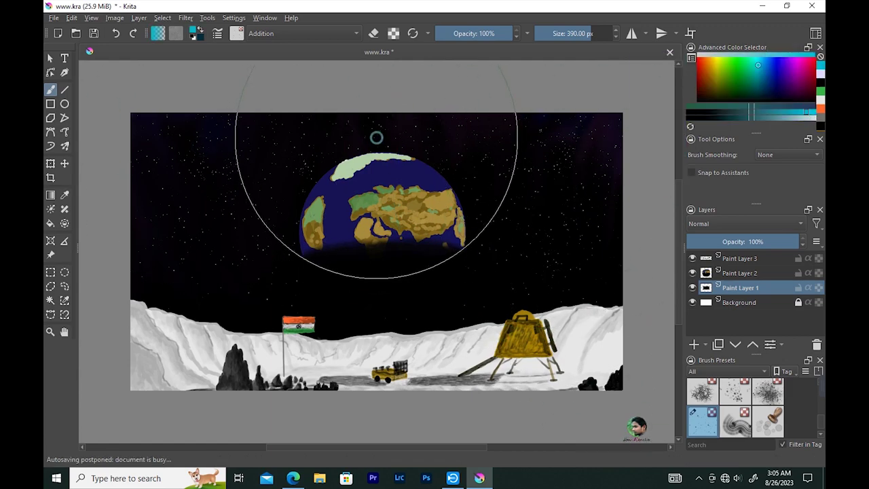
pyautogui.click(236, 33)
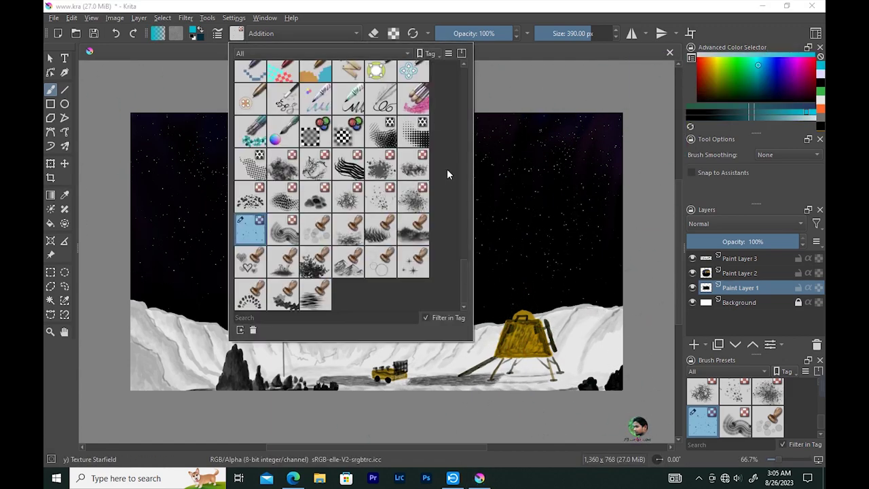
pyautogui.scroll(5, 447, 174)
pyautogui.click(381, 77)
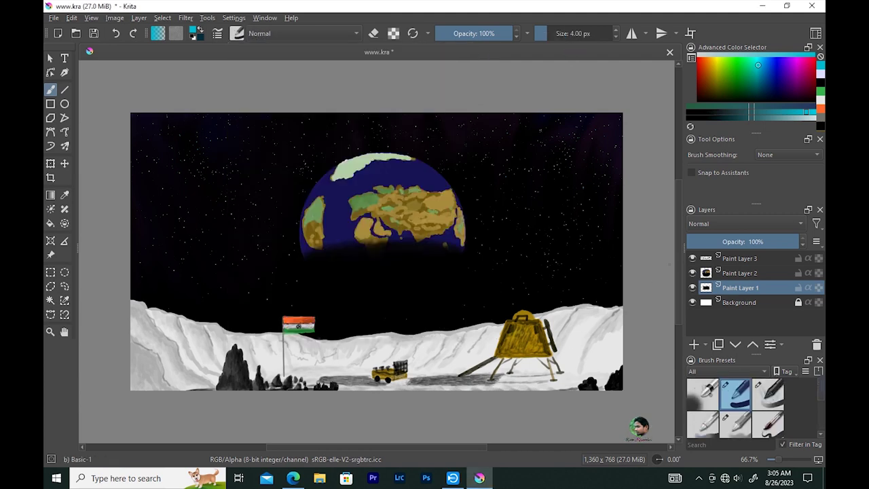
# Step: On Paint Layer 3, sign in pale 1 px strokes in the lower-right corner
pyautogui.press('pageup')
pyautogui.press('pageup')
pyautogui.scroll(5, 646, 276)
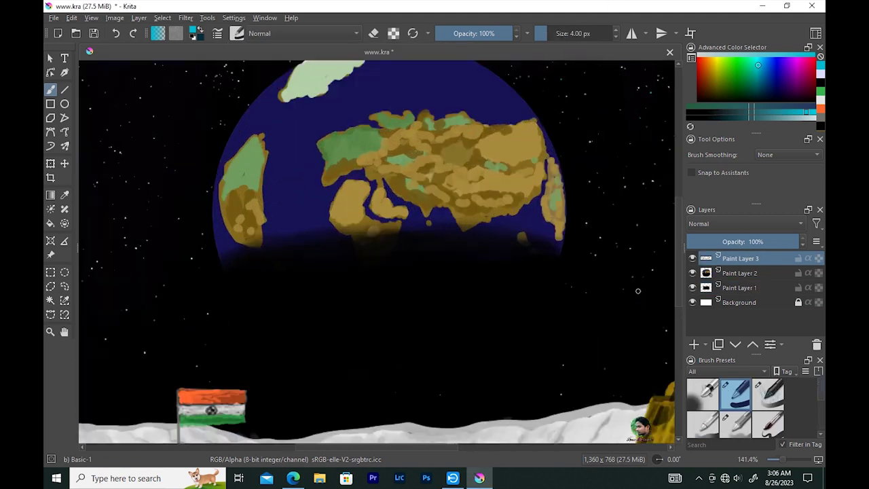
pyautogui.scroll(2, 659, 378)
pyautogui.moveTo(659, 379); pyautogui.dragTo(430, 305)
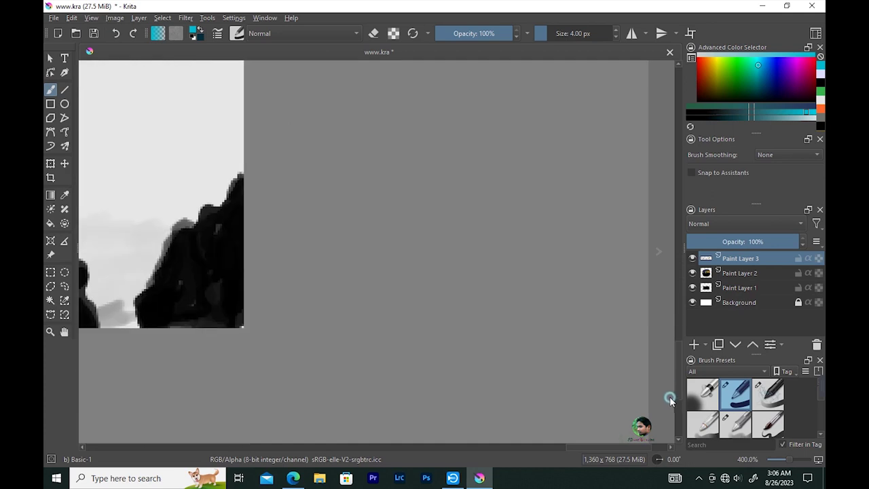
pyautogui.press('[')
pyautogui.press('[')
pyautogui.press('[')
pyautogui.click(722, 119)
pyautogui.moveTo(383, 312)
pyautogui.mouseDown()
pyautogui.moveTo(388, 293)
pyautogui.moveTo(469, 268)
pyautogui.moveTo(468, 290)
pyautogui.mouseUp()
# Step: Zoom out, save the painting, and sample the lander's gold colour
pyautogui.scroll(-7, 527, 247)
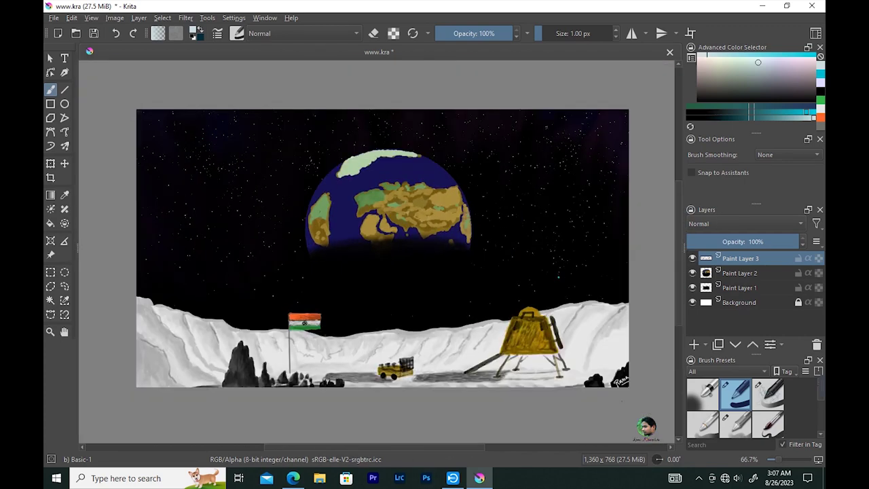
pyautogui.hotkey('ctrl', 's')
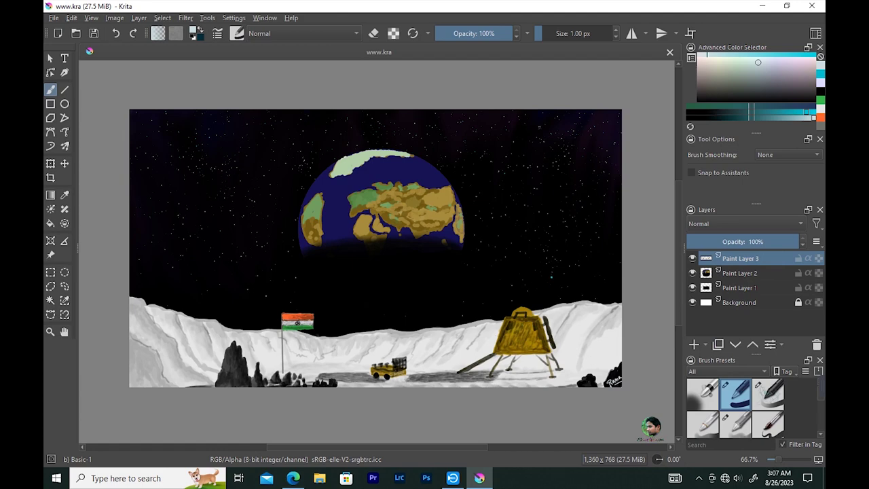
pyautogui.keyDown('ctrl'); pyautogui.click(513, 326); pyautogui.keyUp('ctrl')
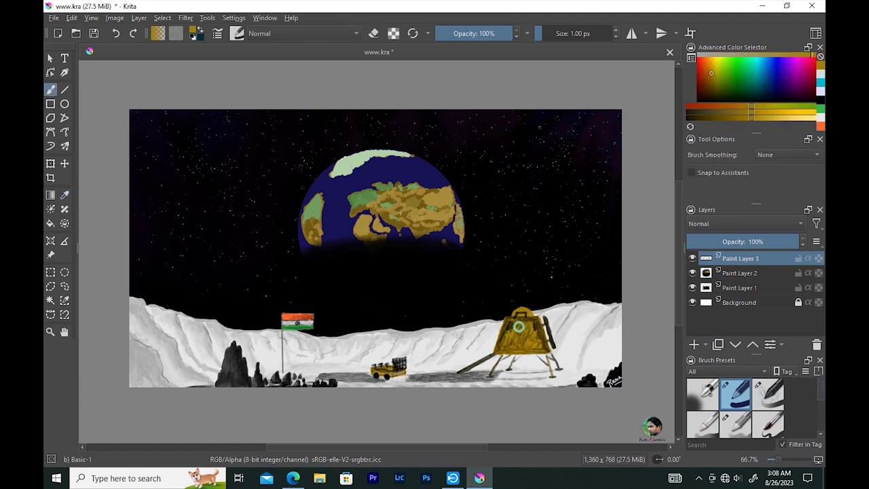